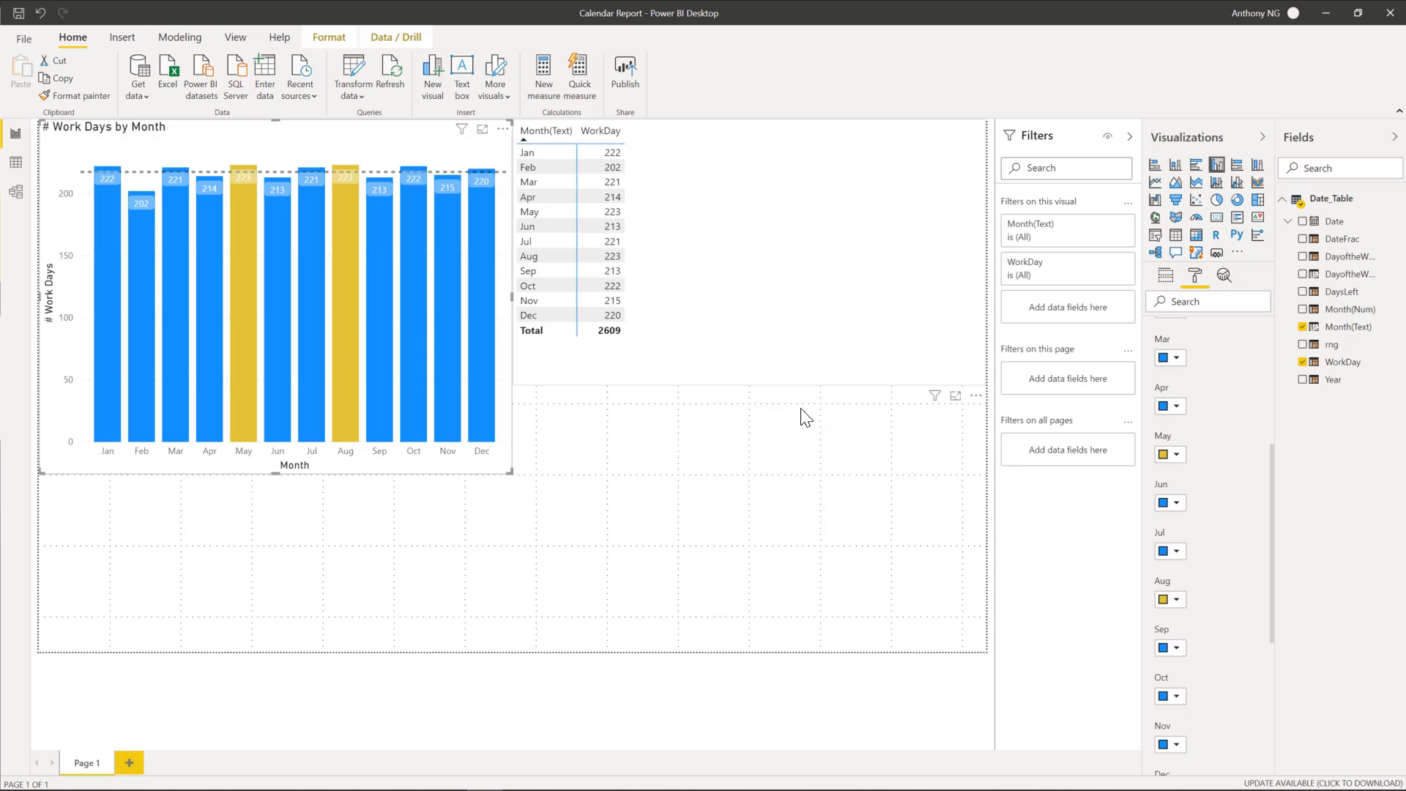
- Shrink the month and WorkDay matrix to fit its contents and move it to the page's lower-left corner
{"action": "left_click", "coordinate": [745, 384]}
{"action": "left_click", "coordinate": [753, 395]}
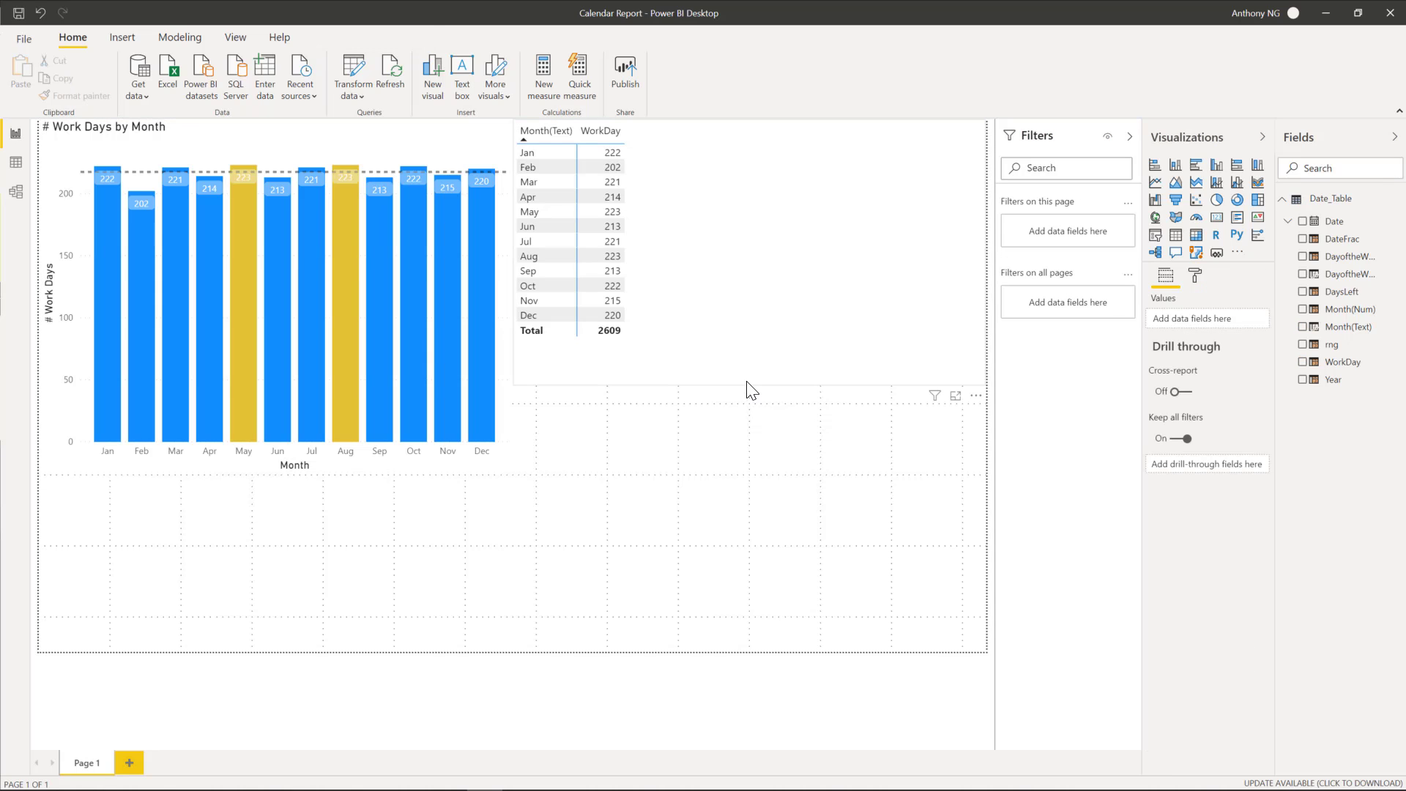
{"action": "left_click", "coordinate": [754, 393]}
{"action": "left_click_drag", "start_coordinate": [753, 391], "coordinate": [754, 351]}
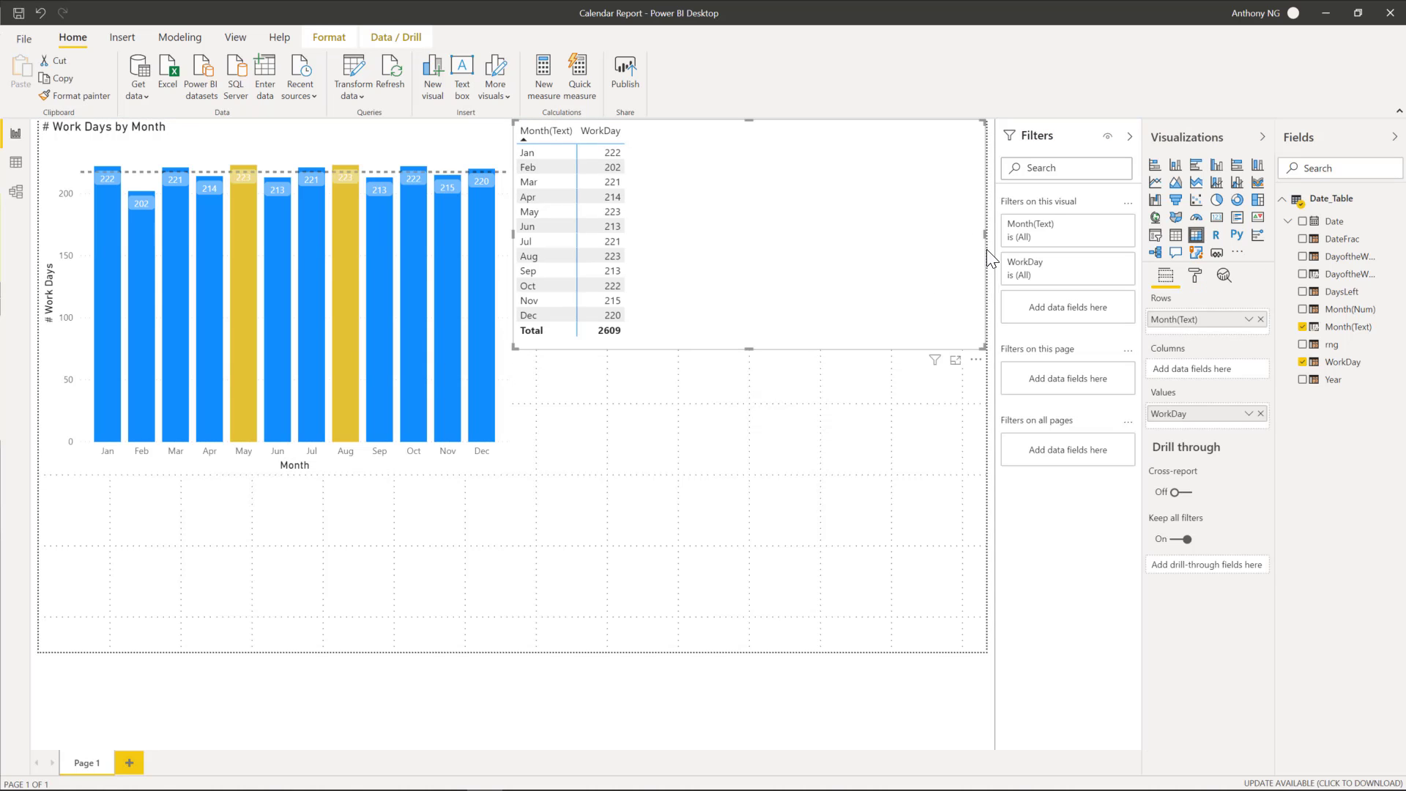
{"action": "left_click_drag", "start_coordinate": [985, 242], "coordinate": [637, 227]}
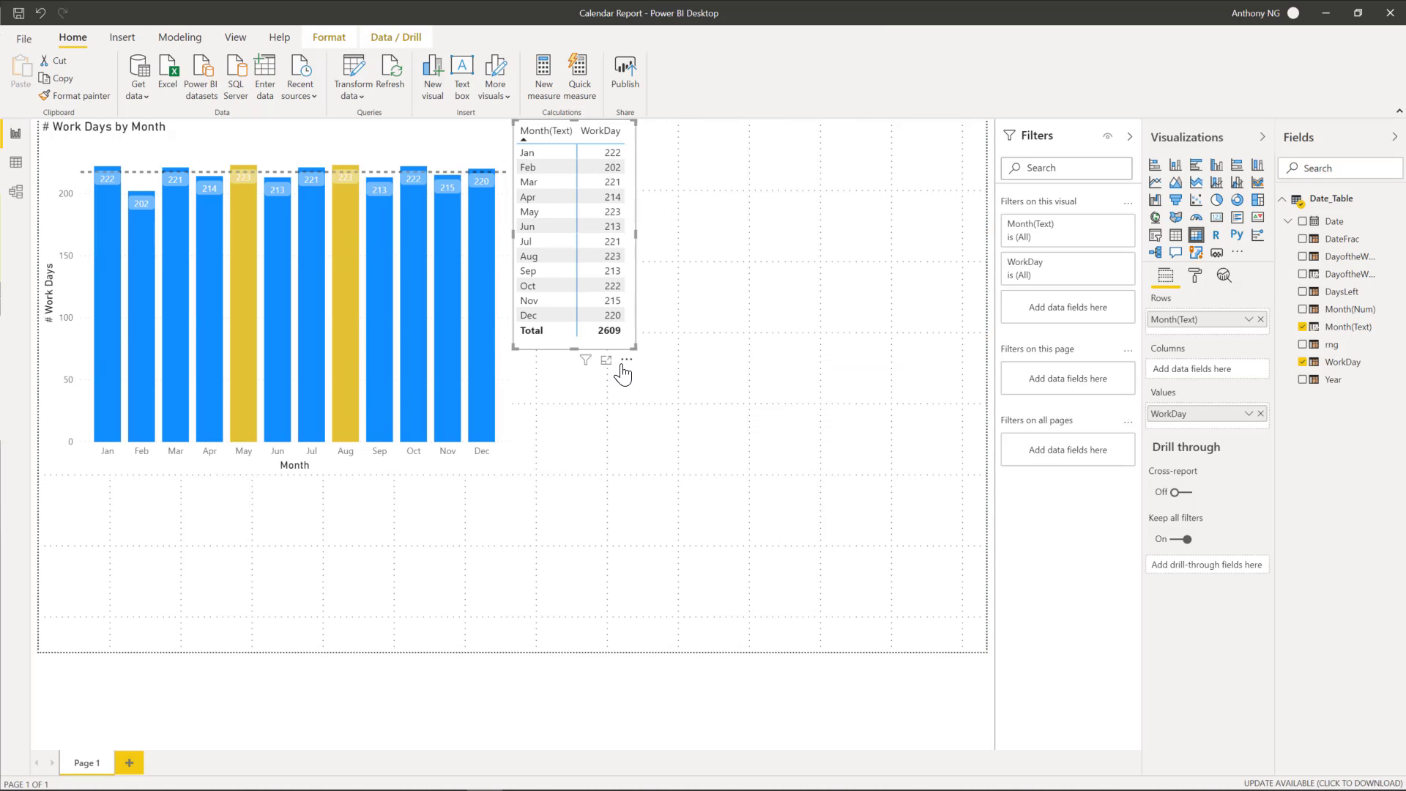
{"action": "left_click_drag", "start_coordinate": [590, 431], "coordinate": [76, 691]}
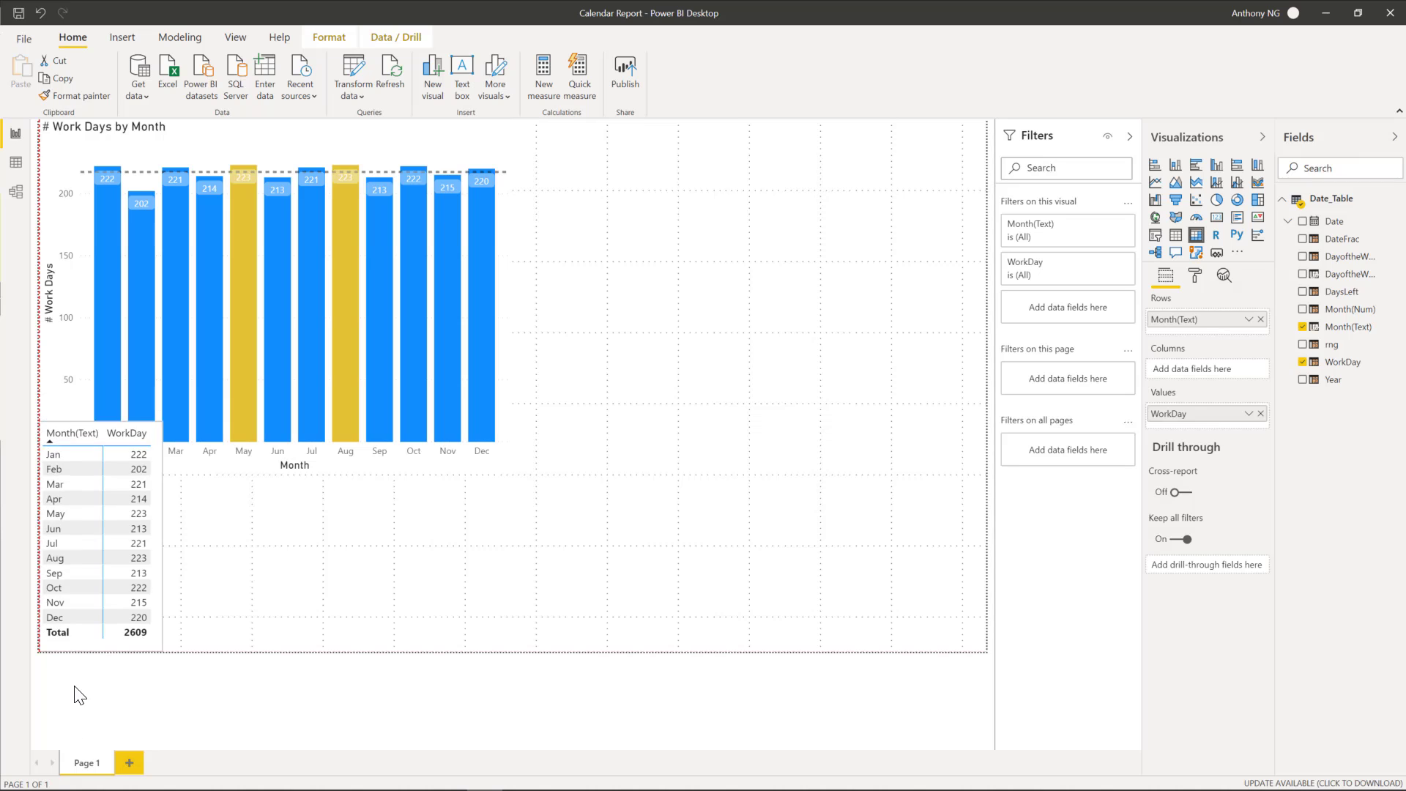
- Reduce the heights of the matrix and the Work Days by Month chart so they do not overlap
{"action": "left_click_drag", "start_coordinate": [93, 422], "coordinate": [93, 475]}
{"action": "left_click", "coordinate": [287, 469]}
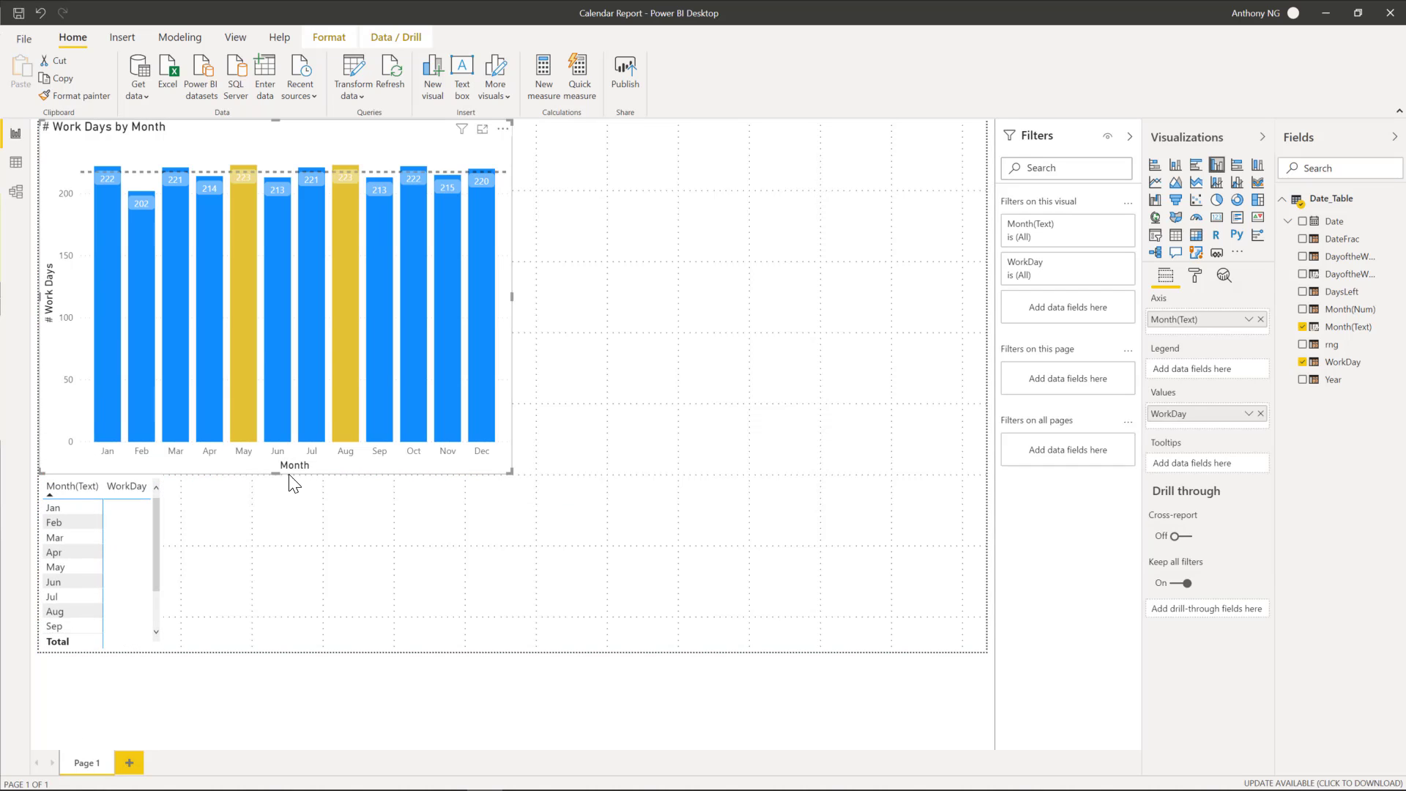
{"action": "left_click_drag", "start_coordinate": [275, 472], "coordinate": [275, 403]}
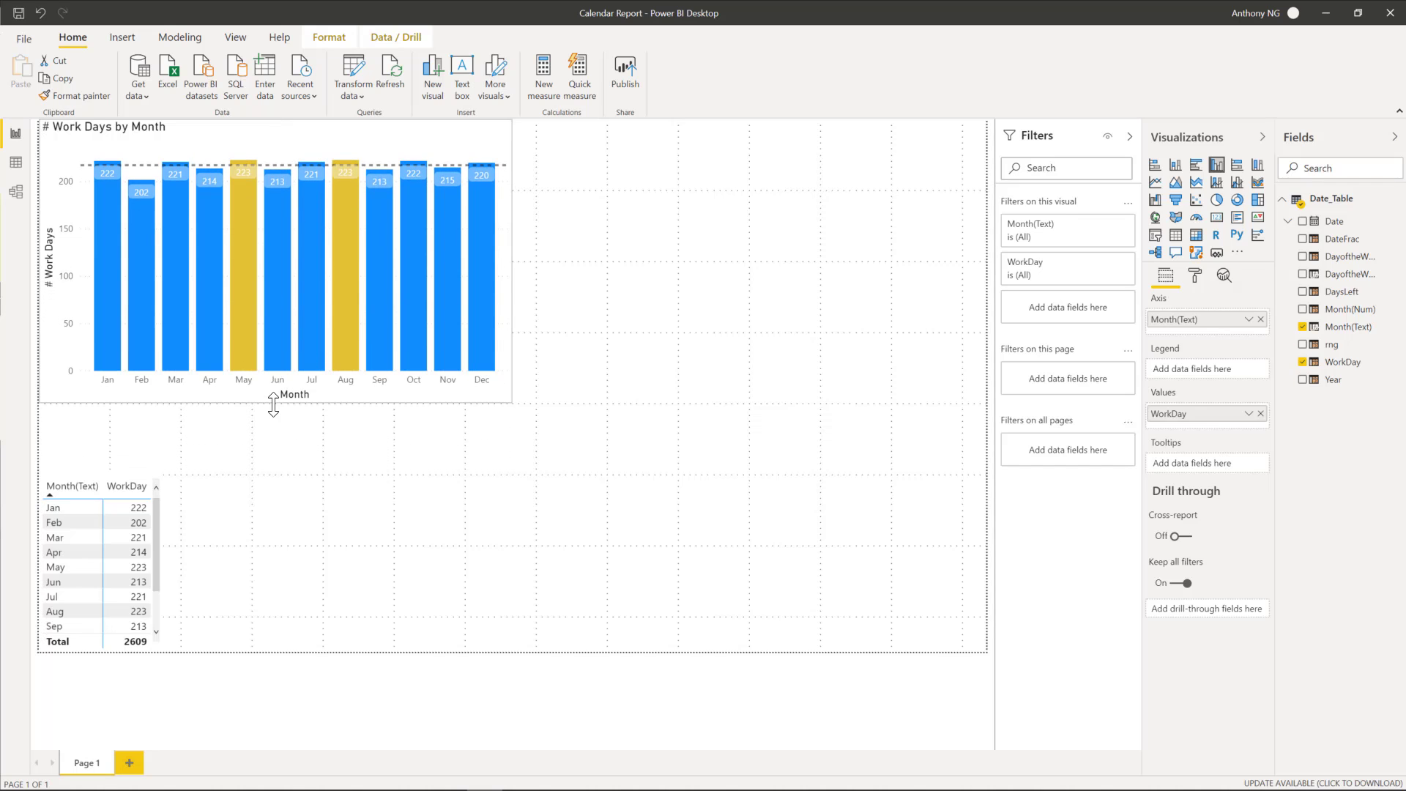
- Move the matrix up closer to the chart and extend its lower edge to show all twelve months and the total
{"action": "right_click", "coordinate": [151, 479]}
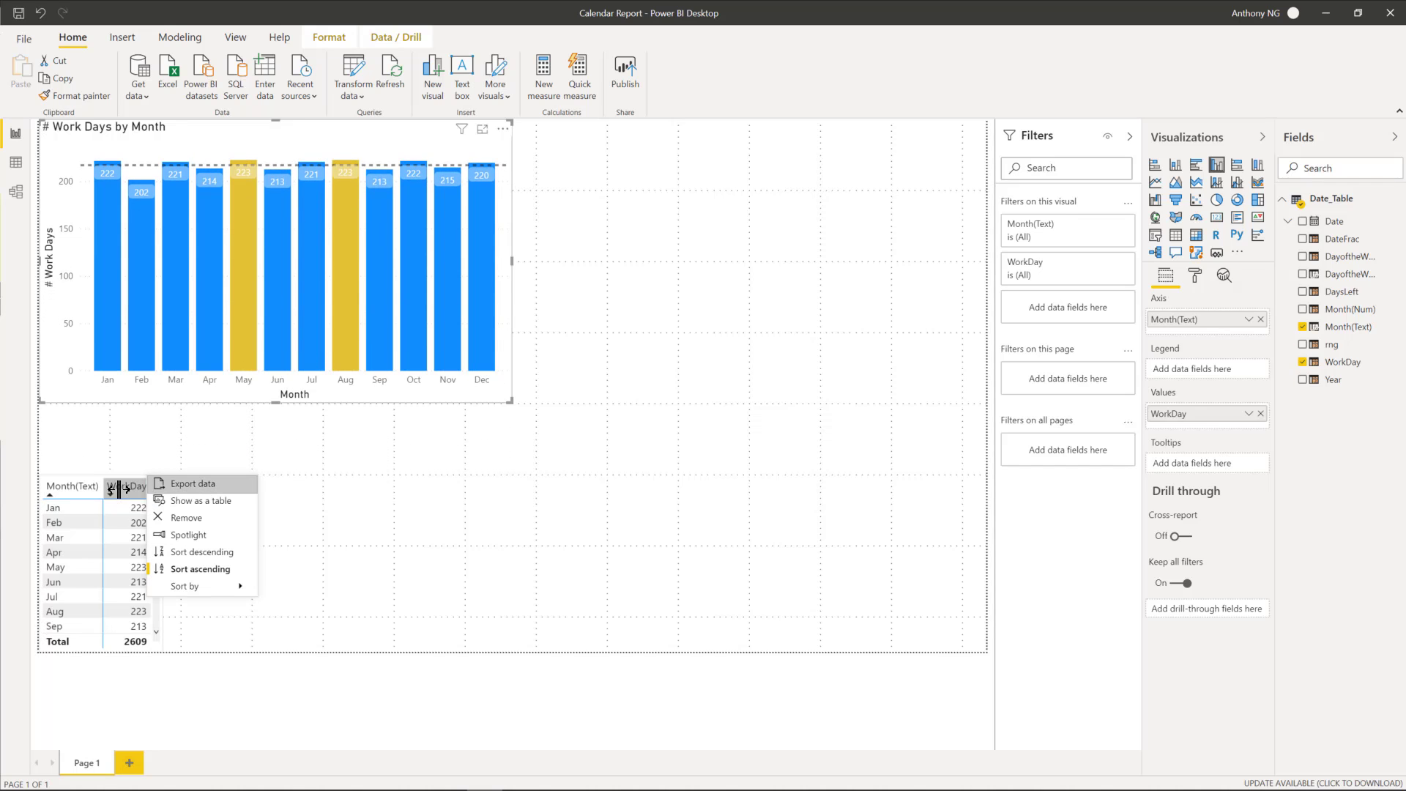
{"action": "left_click", "coordinate": [174, 460]}
{"action": "left_click_drag", "start_coordinate": [150, 483], "coordinate": [150, 436]}
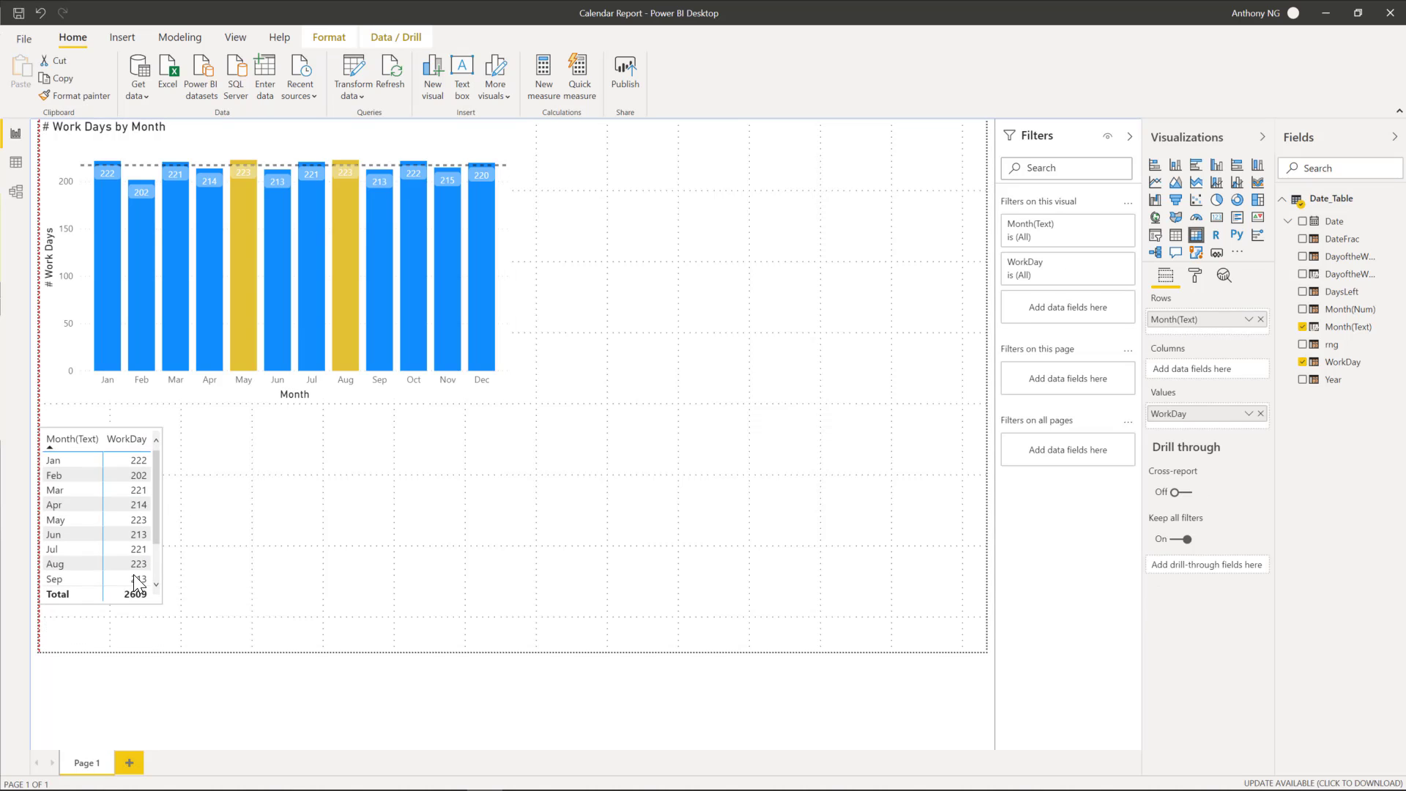
{"action": "left_click_drag", "start_coordinate": [97, 613], "coordinate": [98, 645]}
- Extend the Work Days by Month chart downward to meet the top of the matrix
{"action": "left_click", "coordinate": [327, 418]}
{"action": "left_click", "coordinate": [276, 407]}
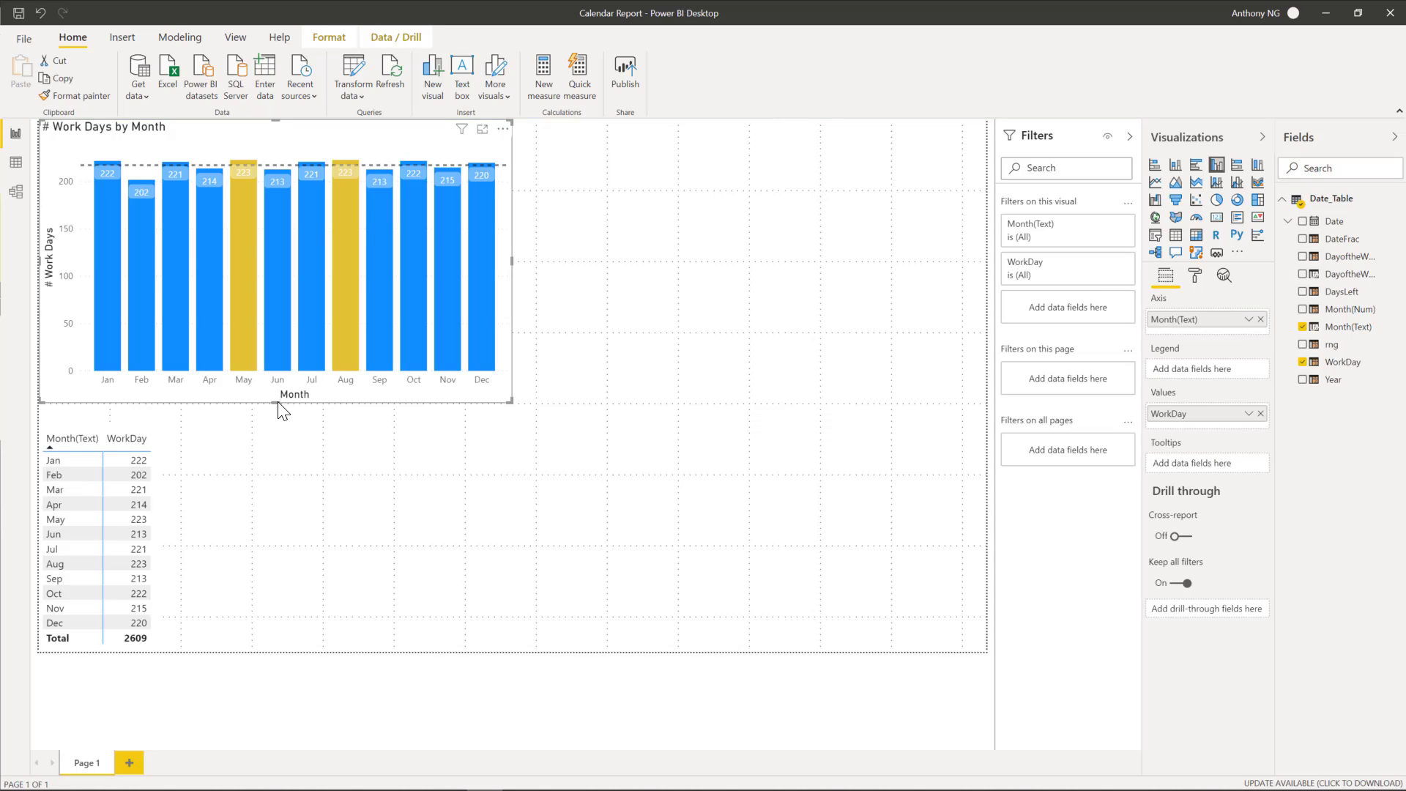
{"action": "mouse_move", "coordinate": [276, 409]}
{"action": "left_mouse_down"}
{"action": "mouse_move", "coordinate": [271, 437]}
{"action": "mouse_move", "coordinate": [270, 424]}
{"action": "left_mouse_up"}
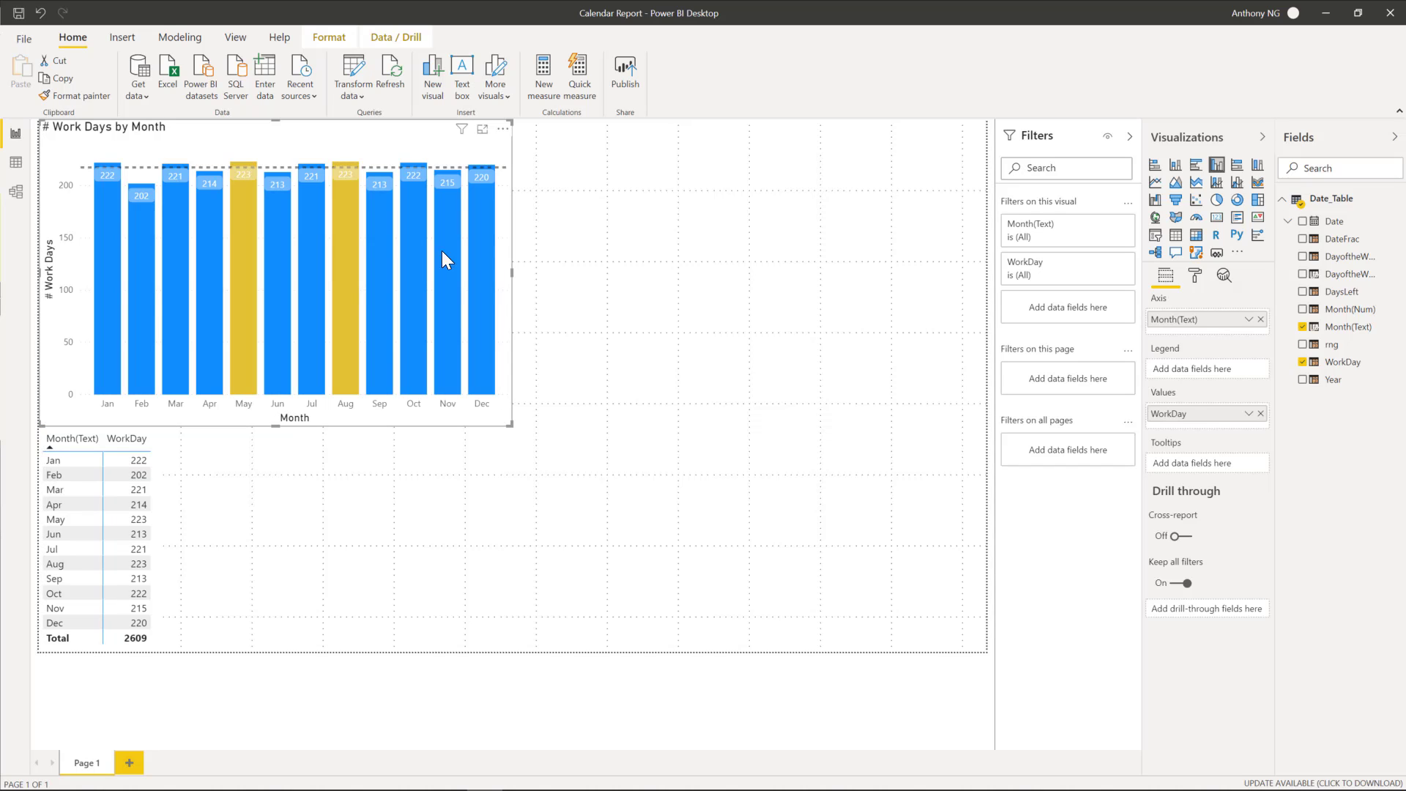
- Duplicate the Work Days by Month chart and place the copy beside the original in the page's upper-right corner
{"action": "left_click", "coordinate": [60, 78]}
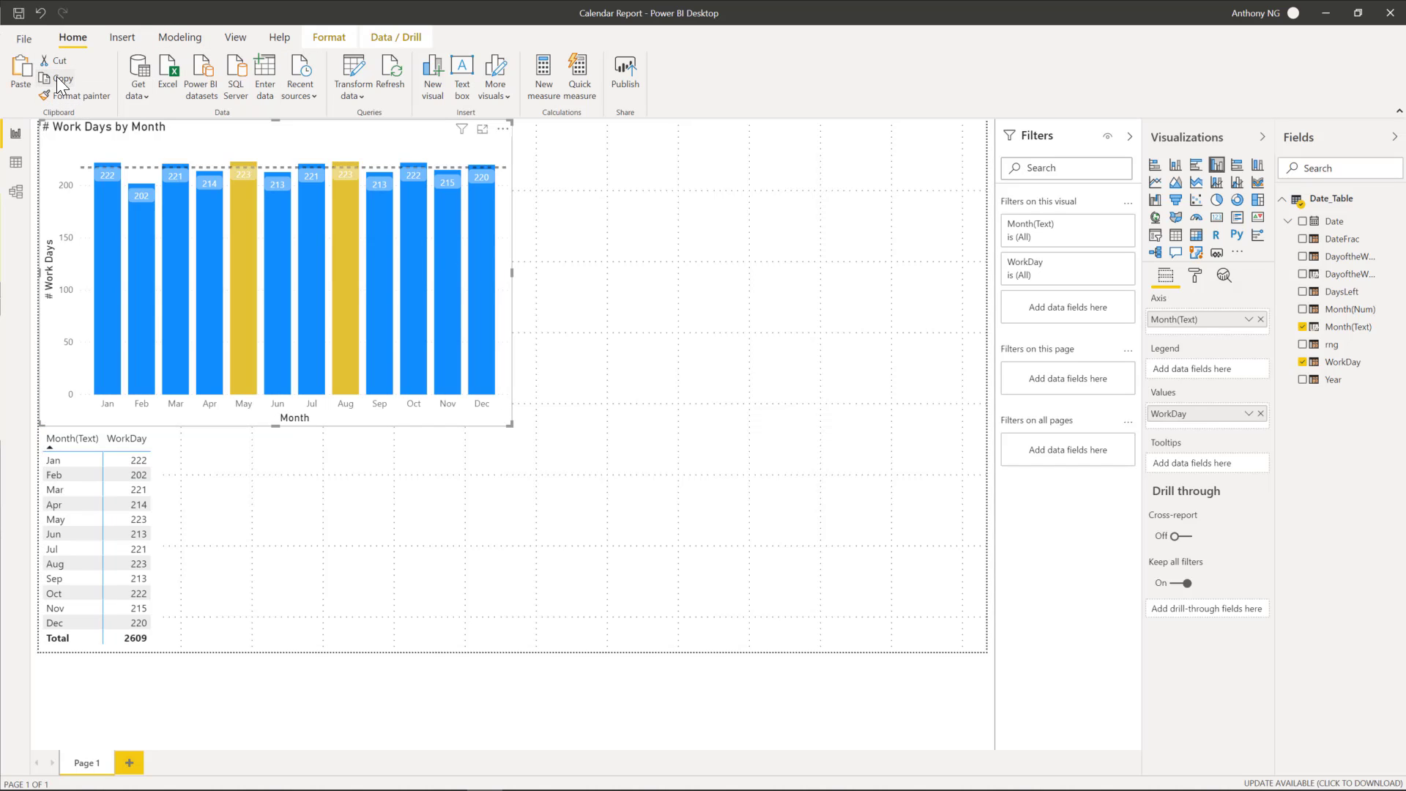
{"action": "left_click", "coordinate": [604, 213]}
{"action": "key", "text": "ctrl+v"}
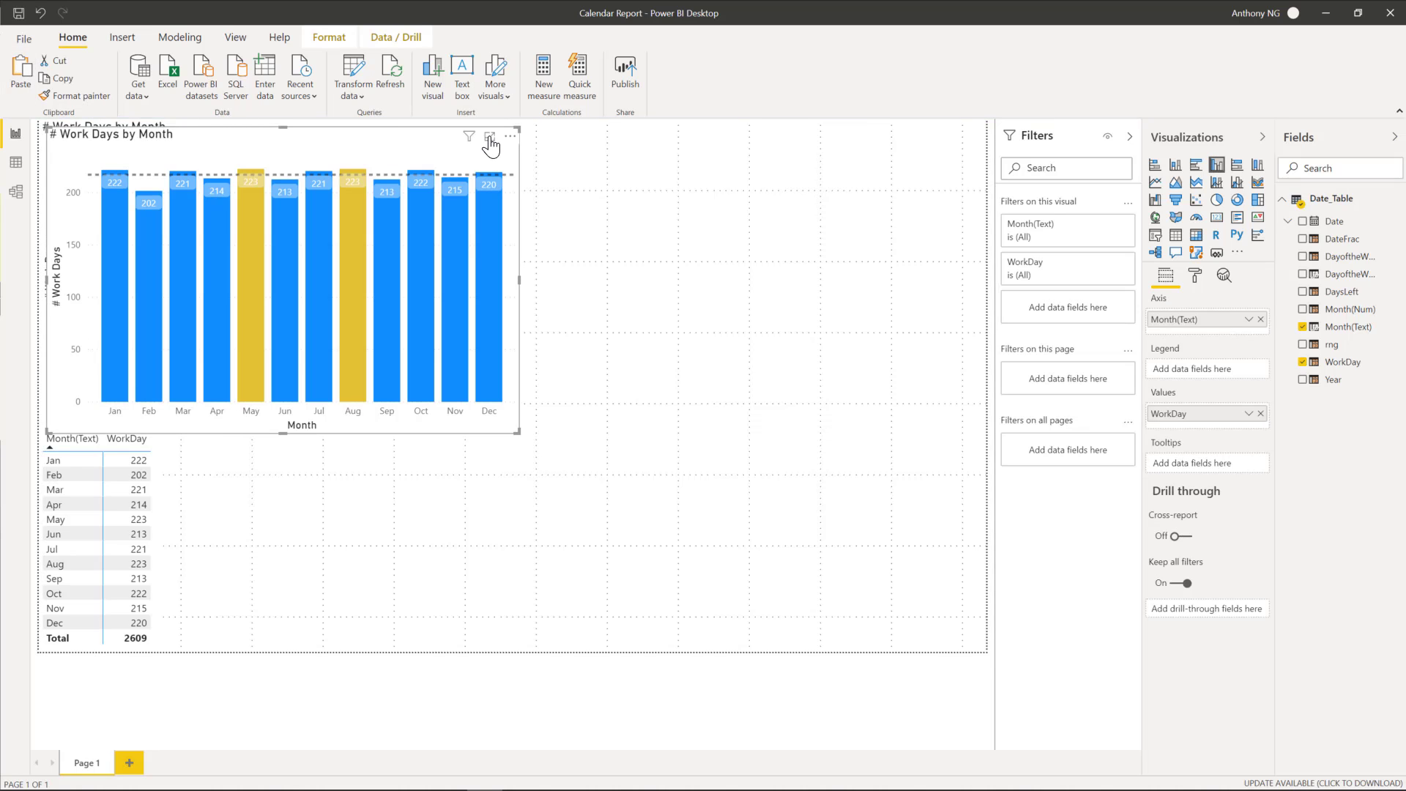
{"action": "left_click_drag", "start_coordinate": [511, 134], "coordinate": [980, 126]}
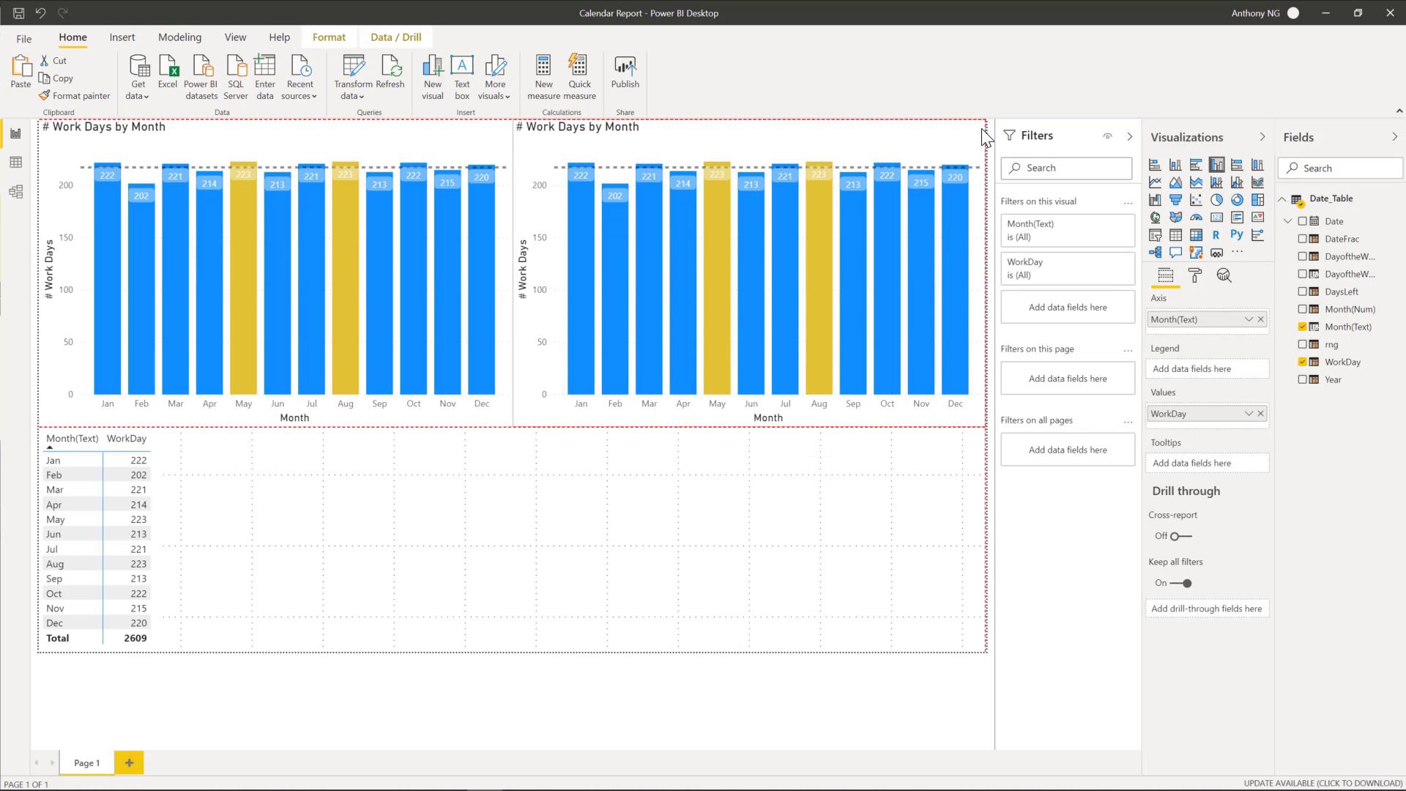
{"action": "left_click", "coordinate": [714, 500]}
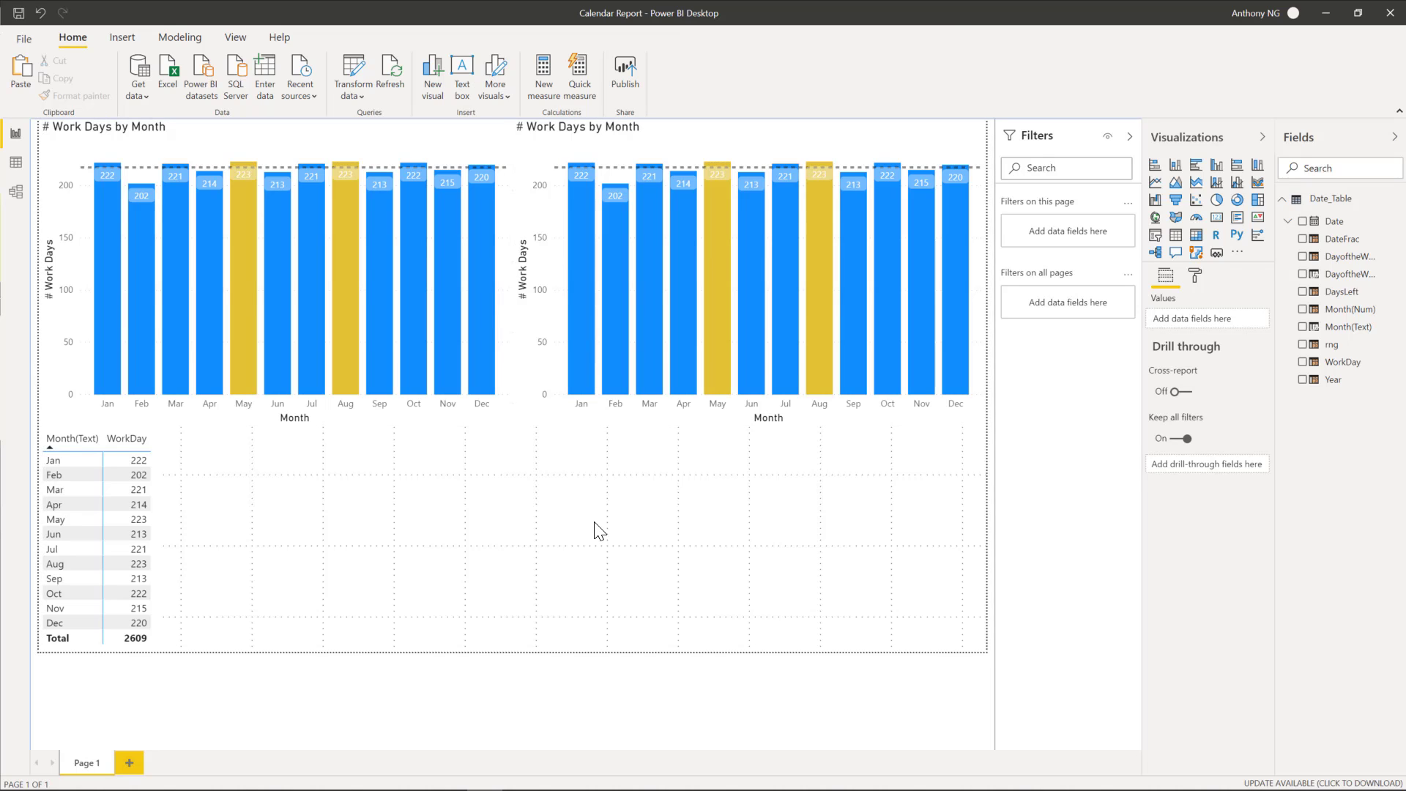
- Turn on the data label for the average line in the copied chart
{"action": "left_click", "coordinate": [868, 145]}
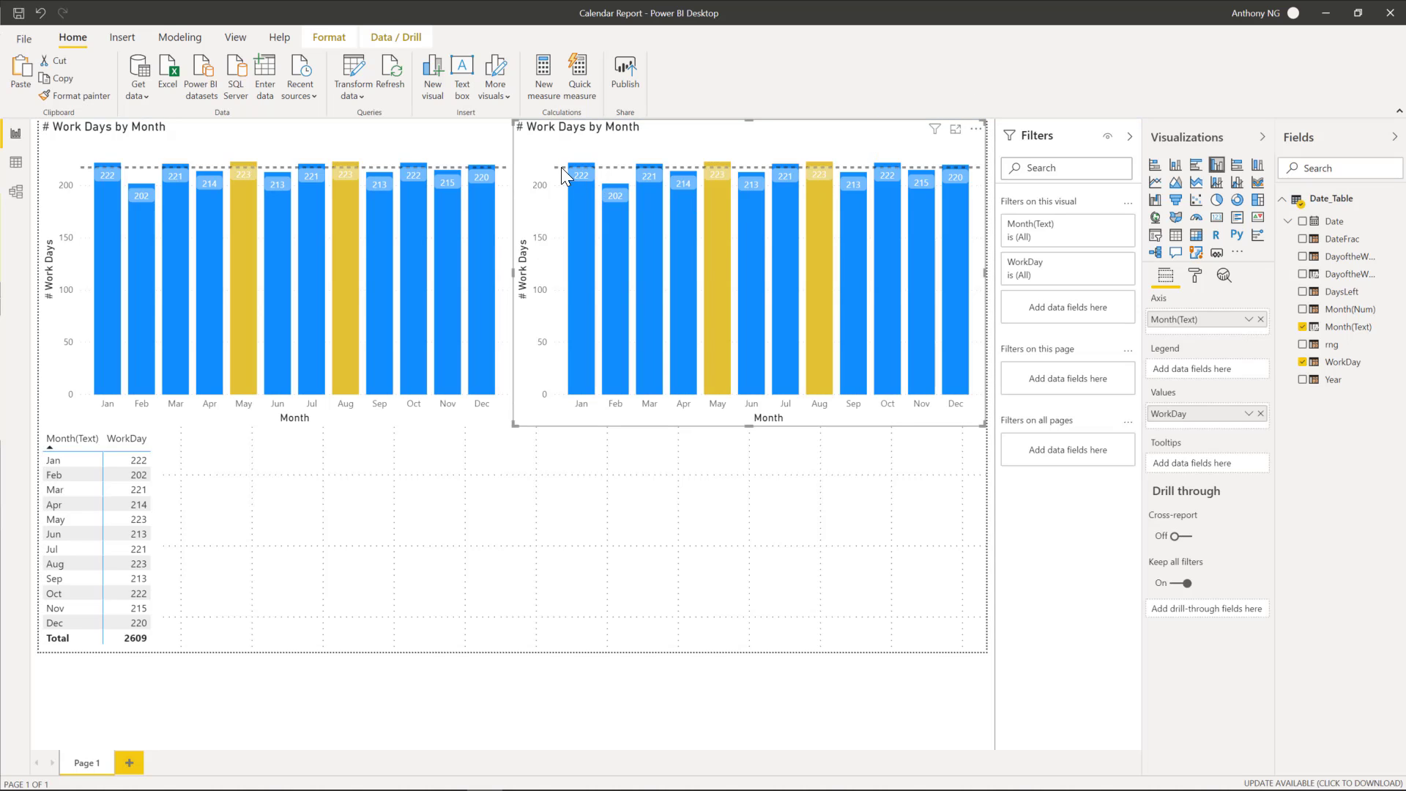
{"action": "left_click", "coordinate": [1223, 271]}
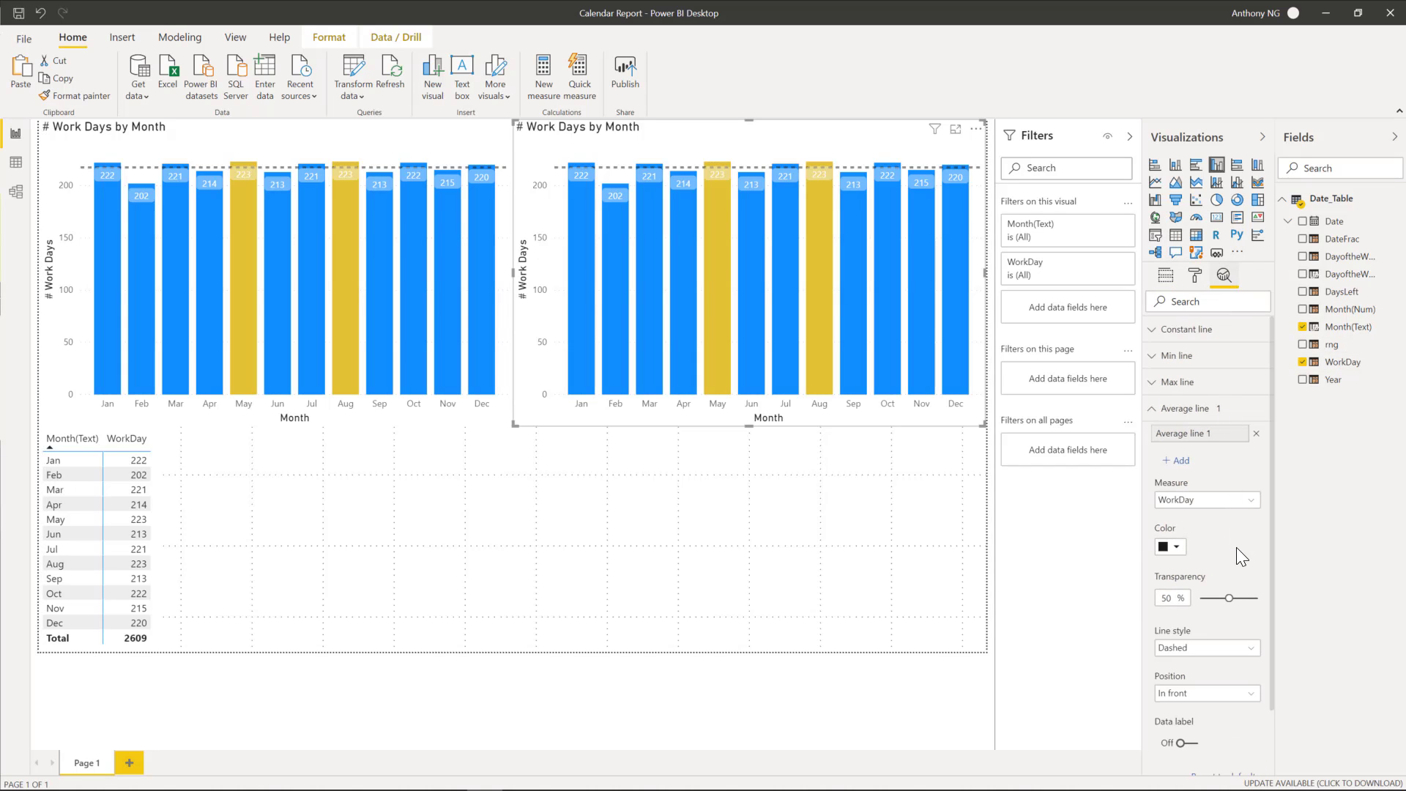
{"action": "scroll", "coordinate": [1237, 544], "scroll_direction": "down", "scroll_amount": 1}
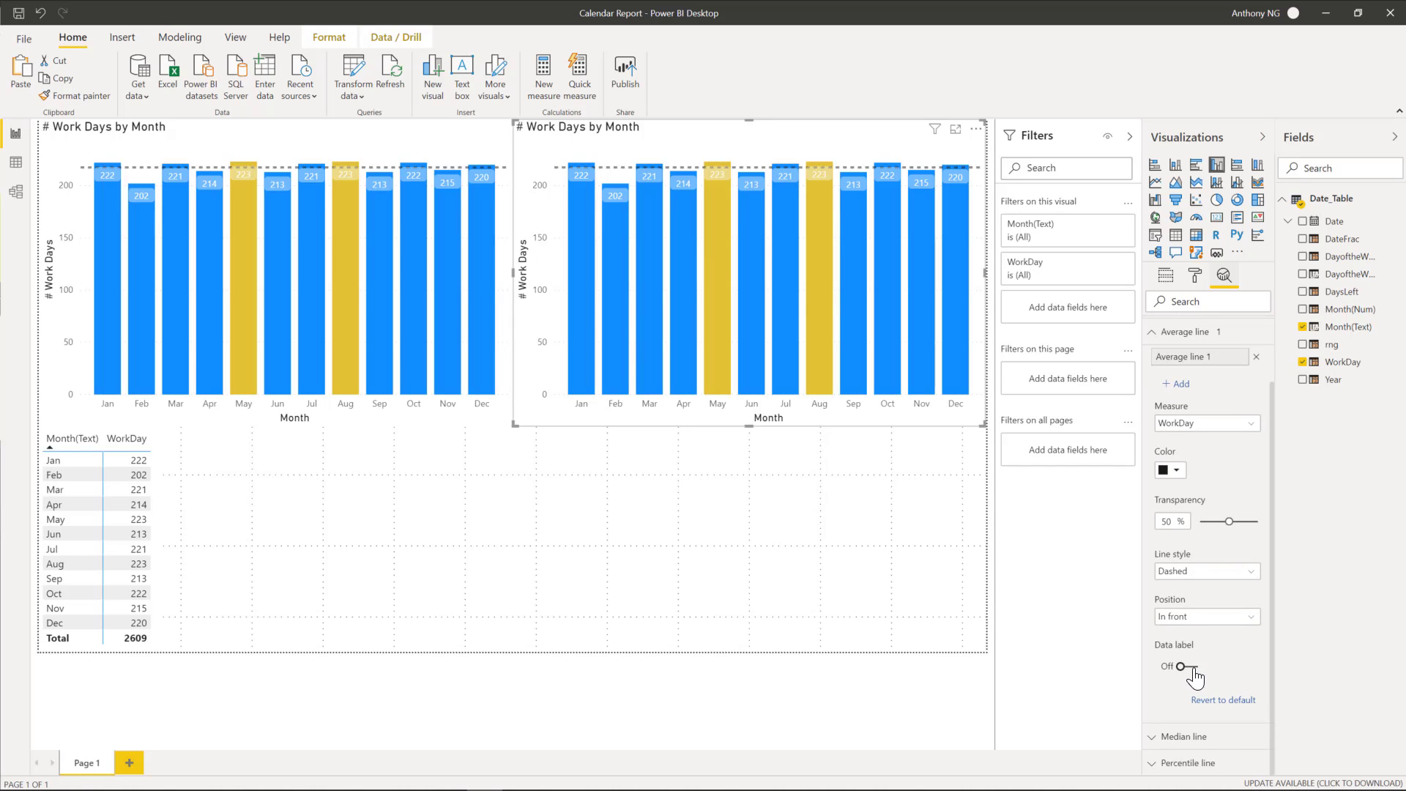
{"action": "left_click", "coordinate": [1186, 666]}
{"action": "scroll", "coordinate": [1207, 425], "scroll_direction": "up", "scroll_amount": 1}
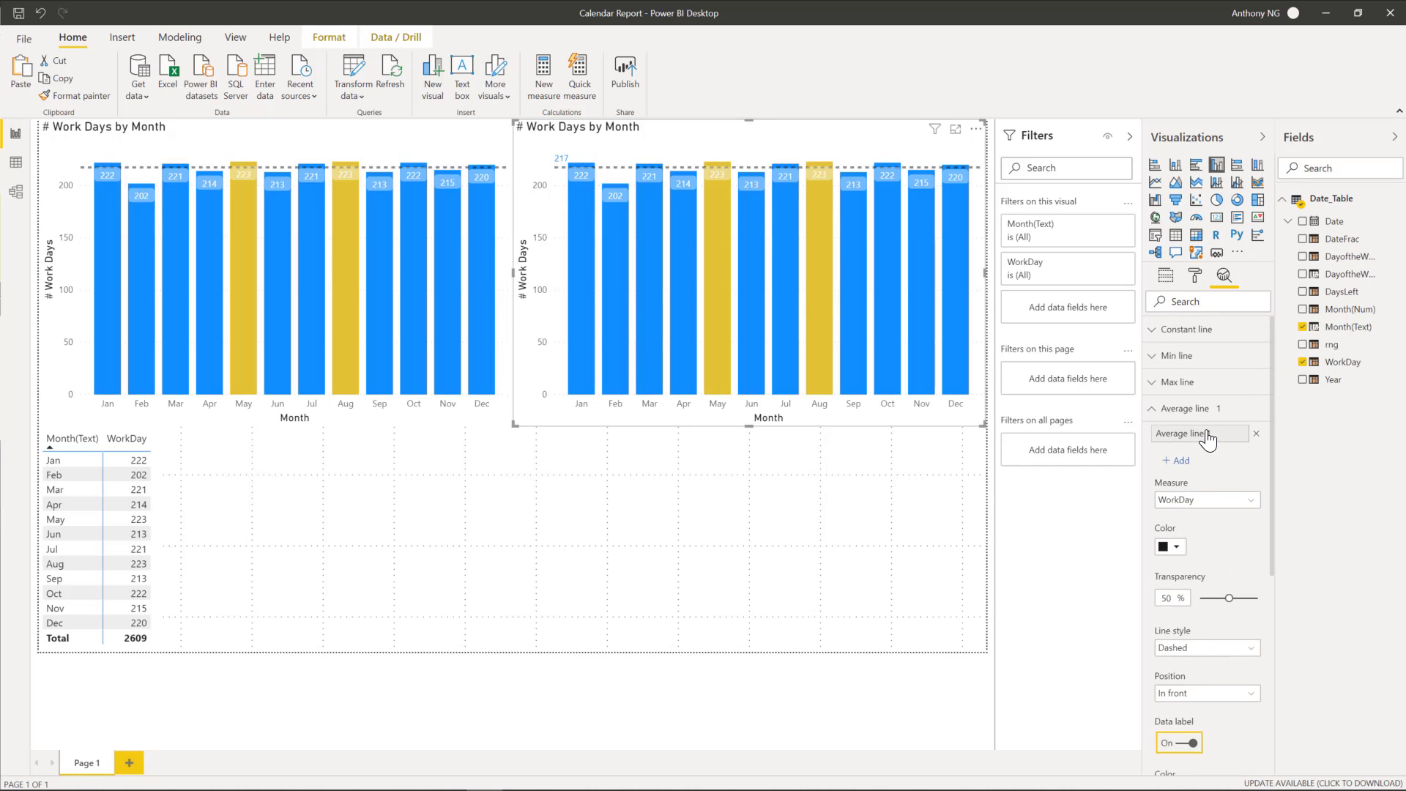
{"action": "left_click", "coordinate": [1157, 414]}
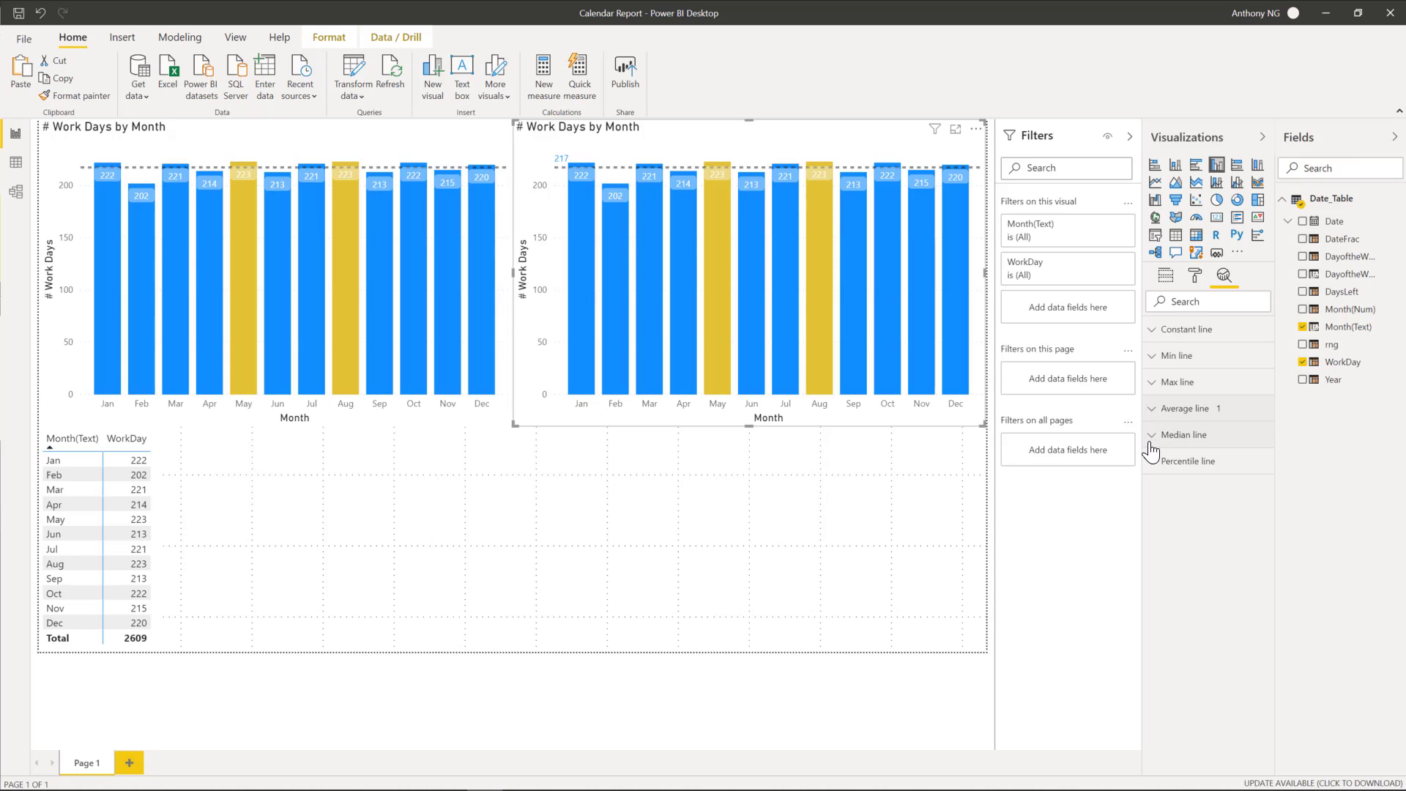
- Add a percentile line for WorkDay to the copied chart and set its percentile to 50%
{"action": "left_click", "coordinate": [1155, 365]}
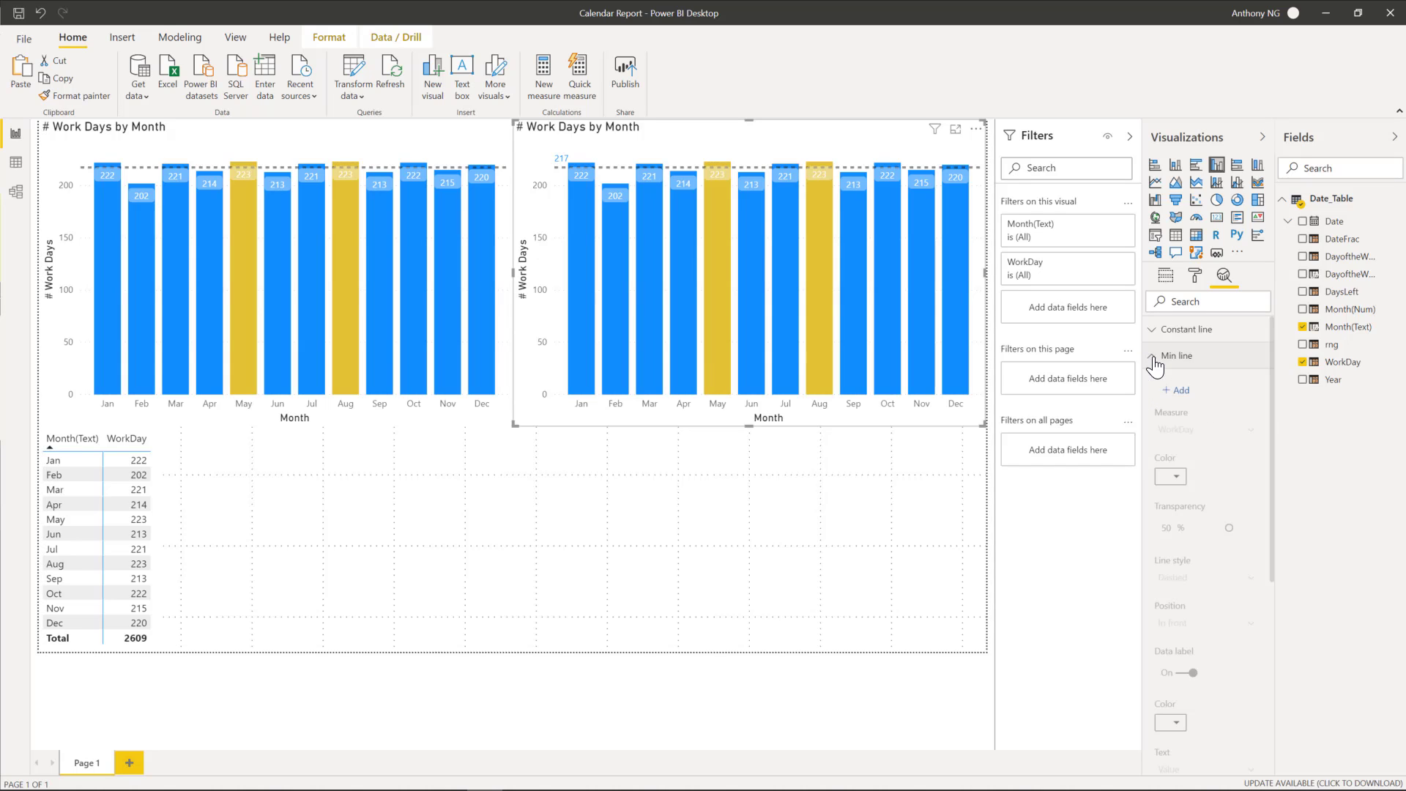
{"action": "left_click", "coordinate": [1154, 365]}
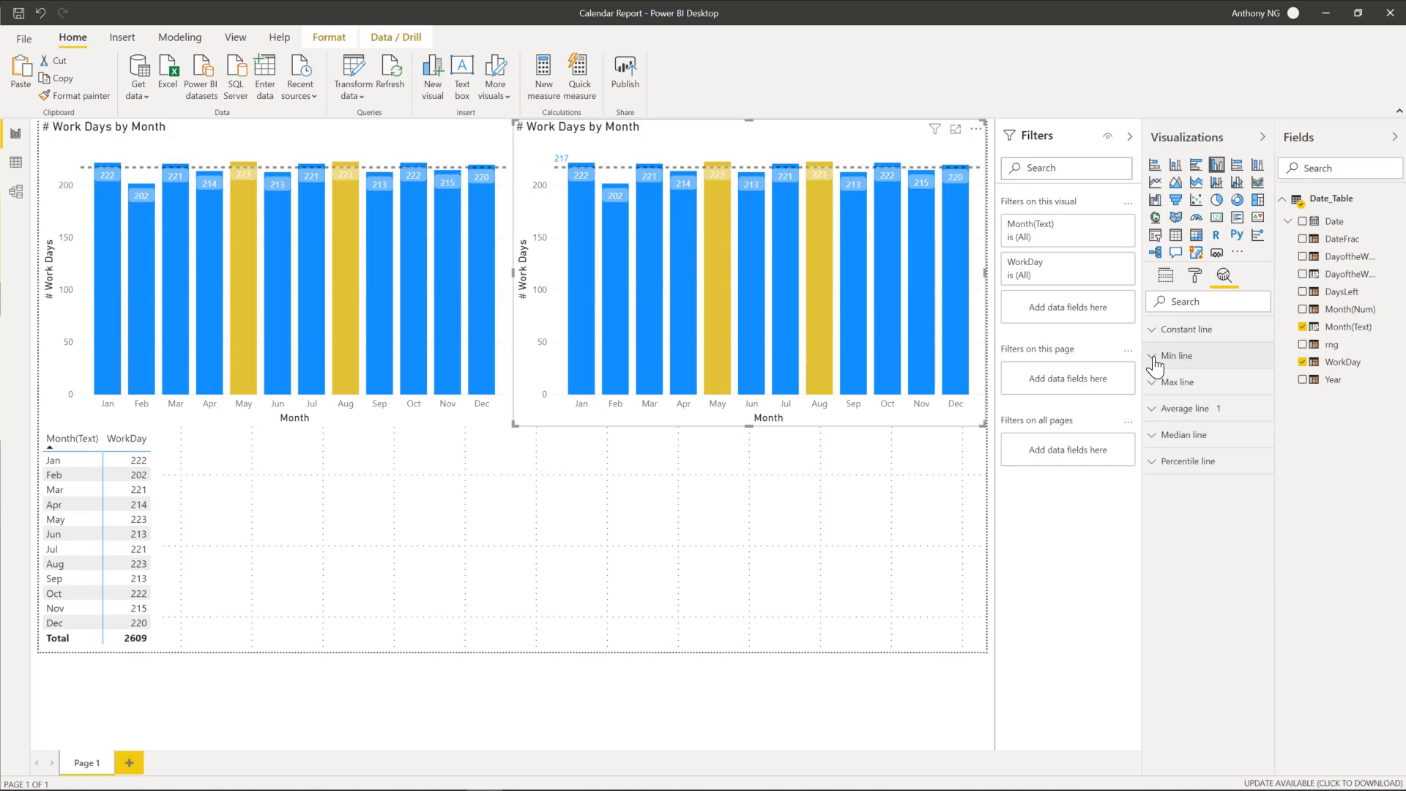
{"action": "left_click", "coordinate": [1155, 472]}
{"action": "left_click", "coordinate": [1177, 495]}
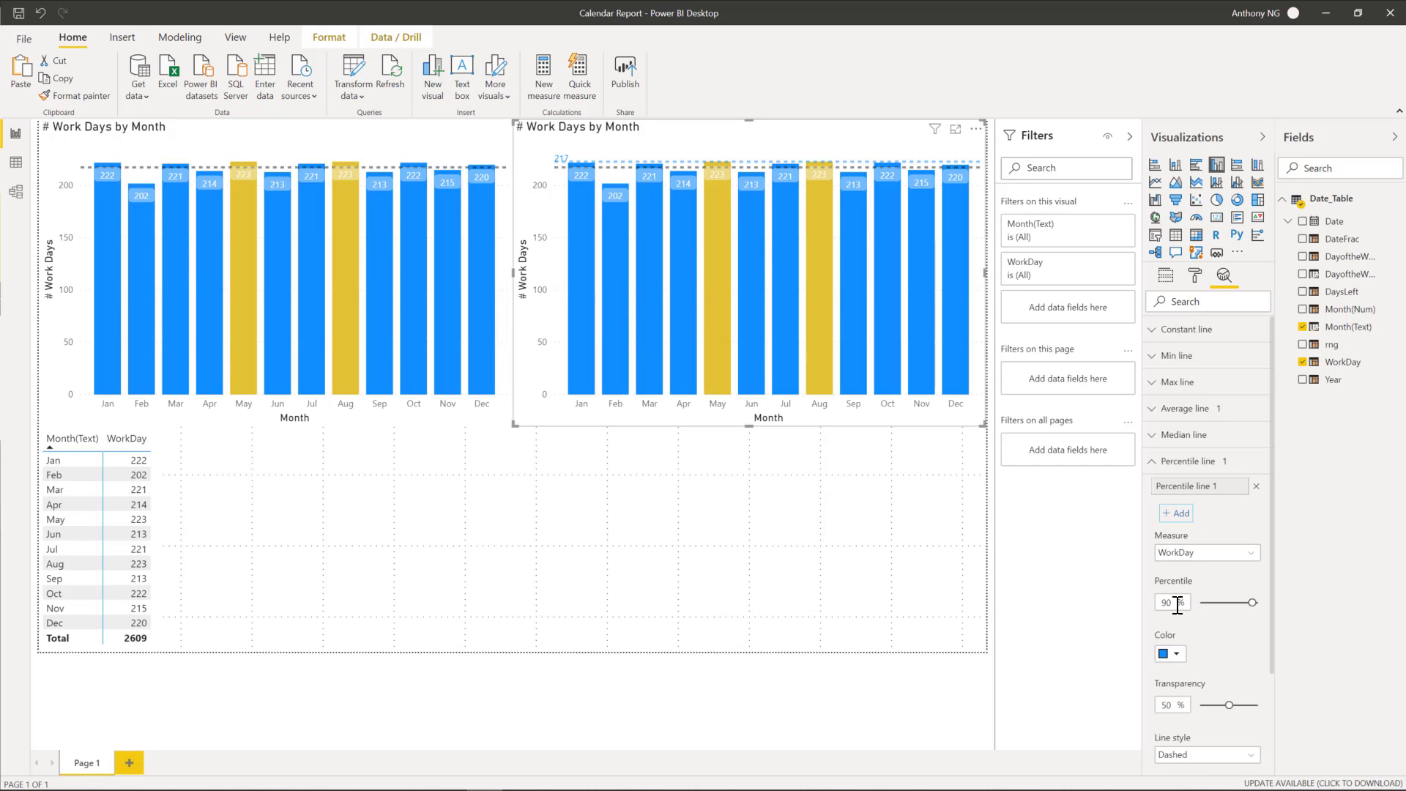
{"action": "left_click", "coordinate": [1176, 603]}
{"action": "type", "text": "50"}
- Change the copied chart's percentile line to 20%
{"action": "left_click_drag", "start_coordinate": [1176, 607], "coordinate": [1152, 614]}
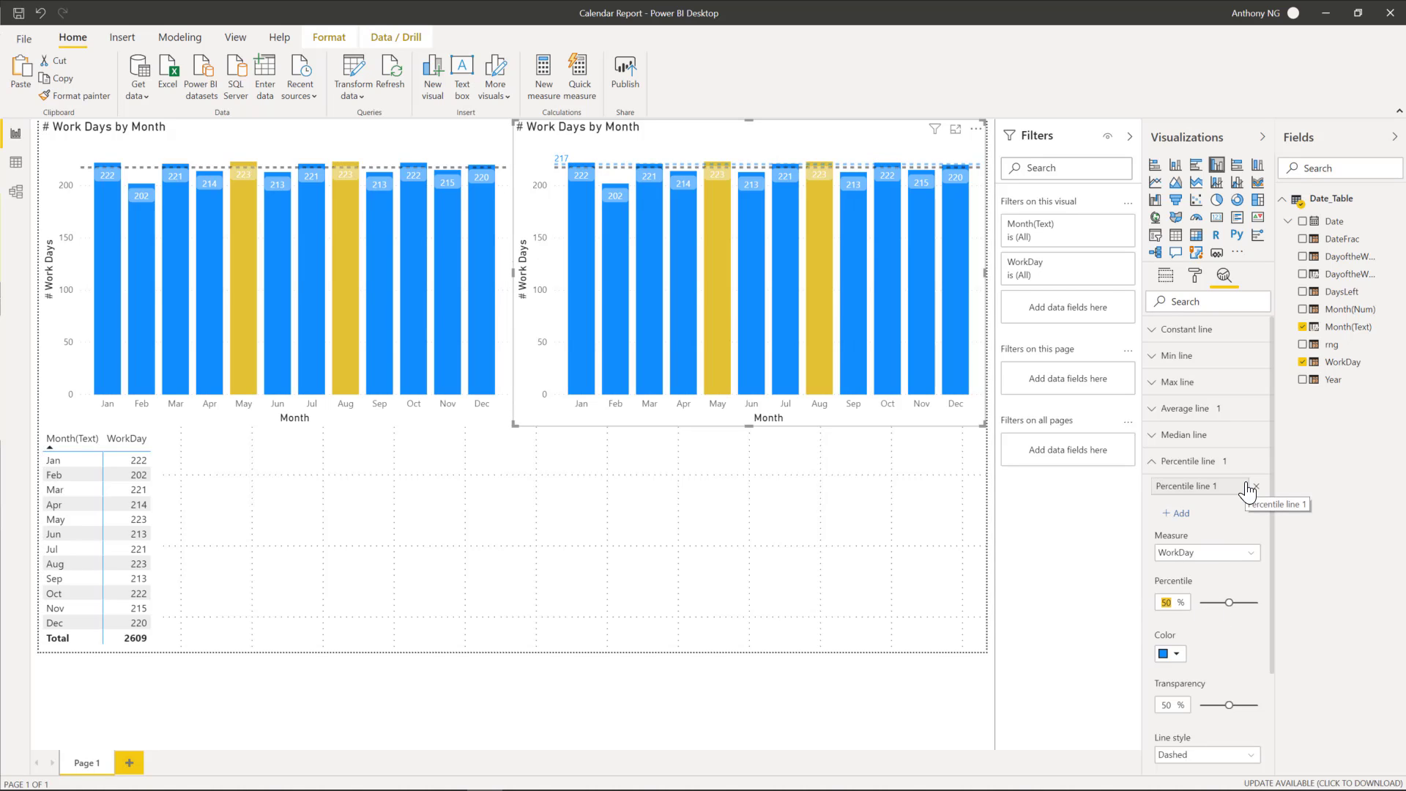
{"action": "type", "text": "20"}
{"action": "left_click", "coordinate": [1168, 462]}
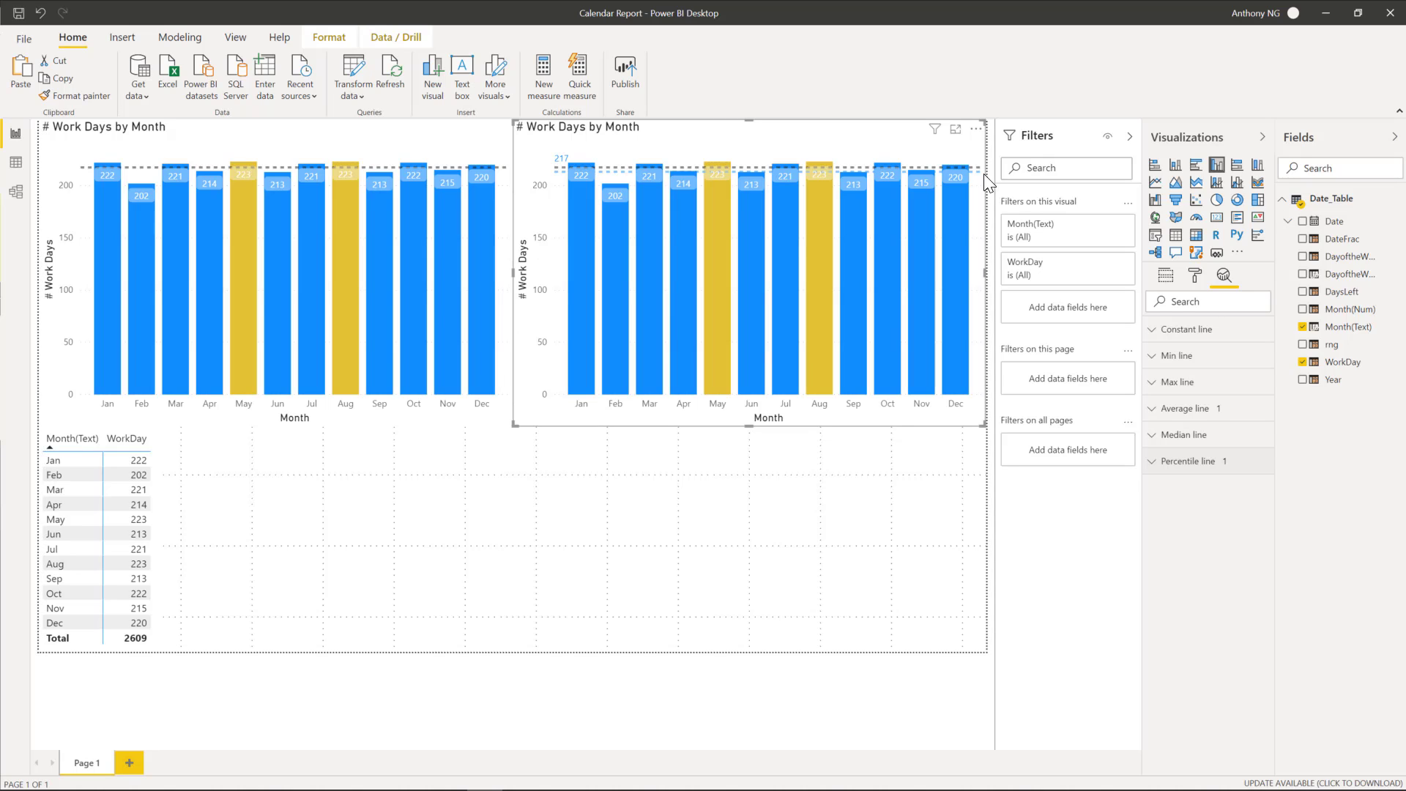
- Add a min line to the copied chart
{"action": "left_click", "coordinate": [1154, 359]}
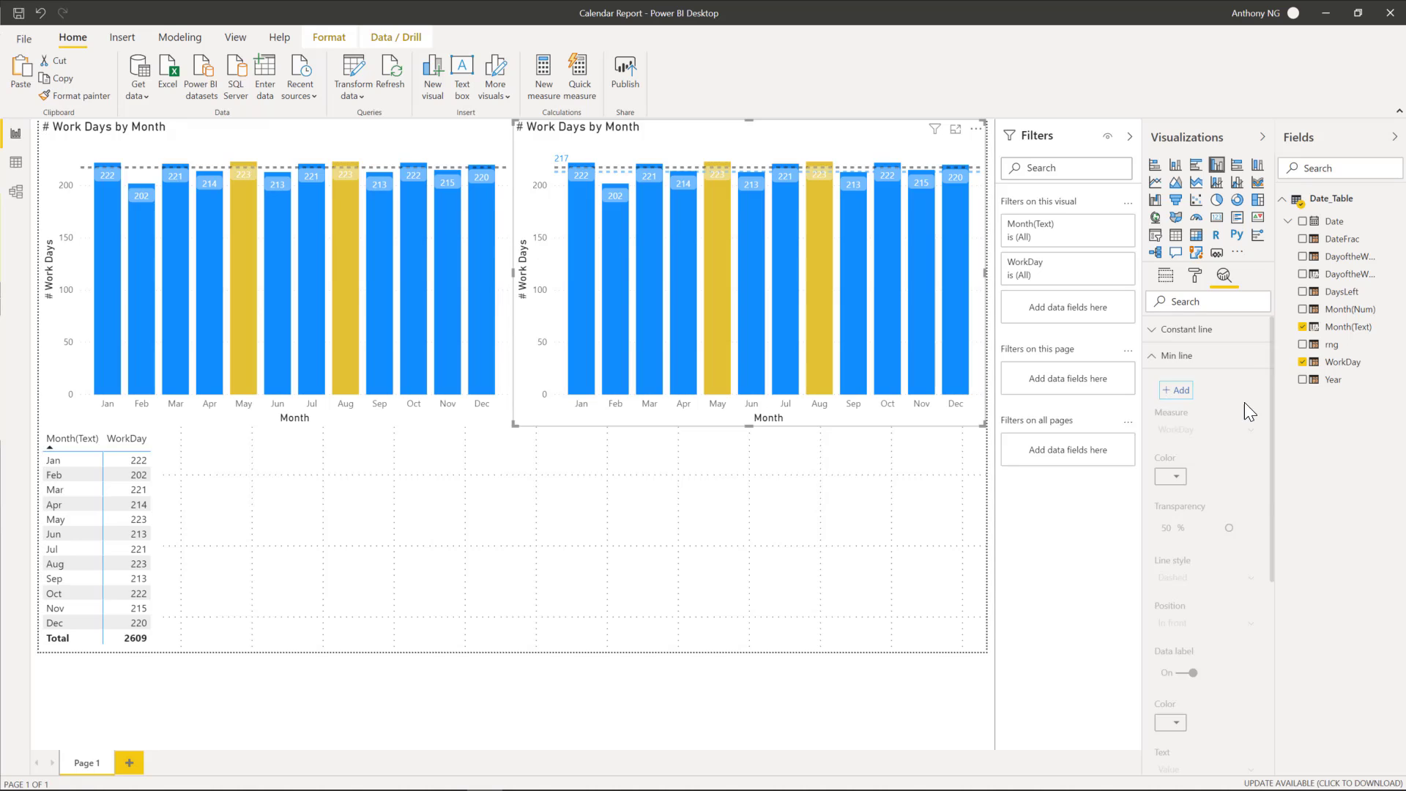
{"action": "left_click", "coordinate": [1175, 382]}
{"action": "left_click", "coordinate": [1156, 355]}
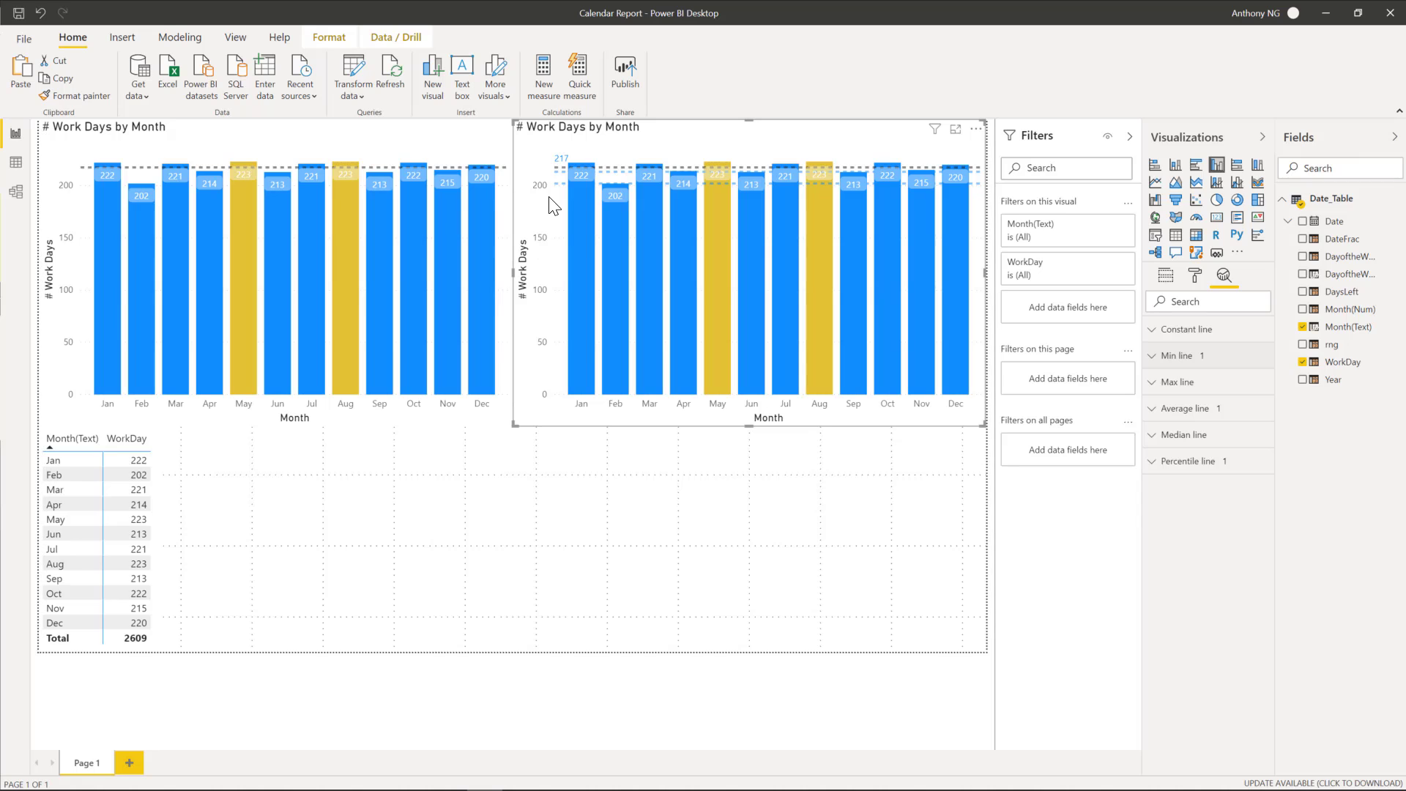
- Set the start of the copied chart's Y axis to 200
{"action": "left_click", "coordinate": [1195, 282]}
{"action": "left_click", "coordinate": [1201, 382]}
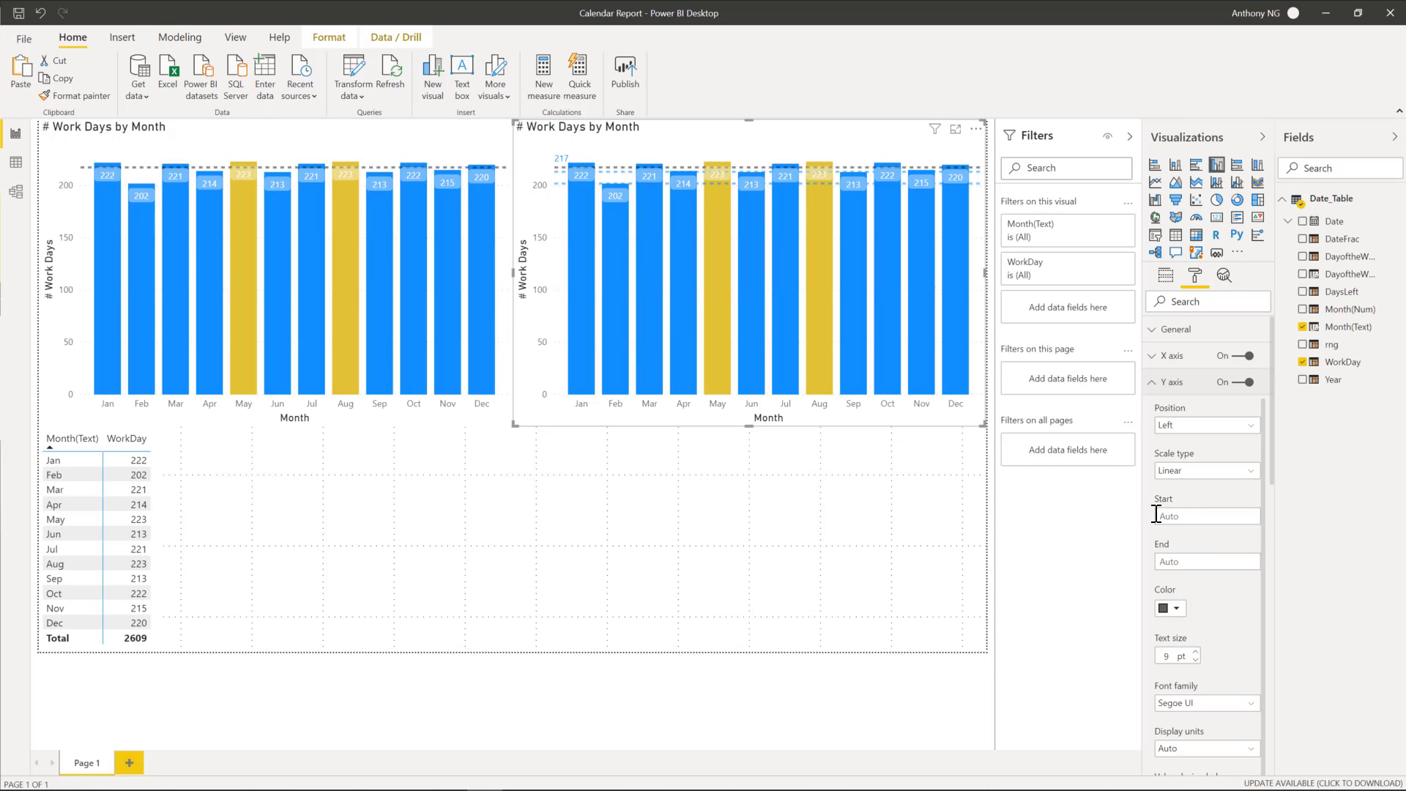
{"action": "left_click", "coordinate": [1193, 518]}
{"action": "type", "text": "200"}
{"action": "key", "text": "Return"}
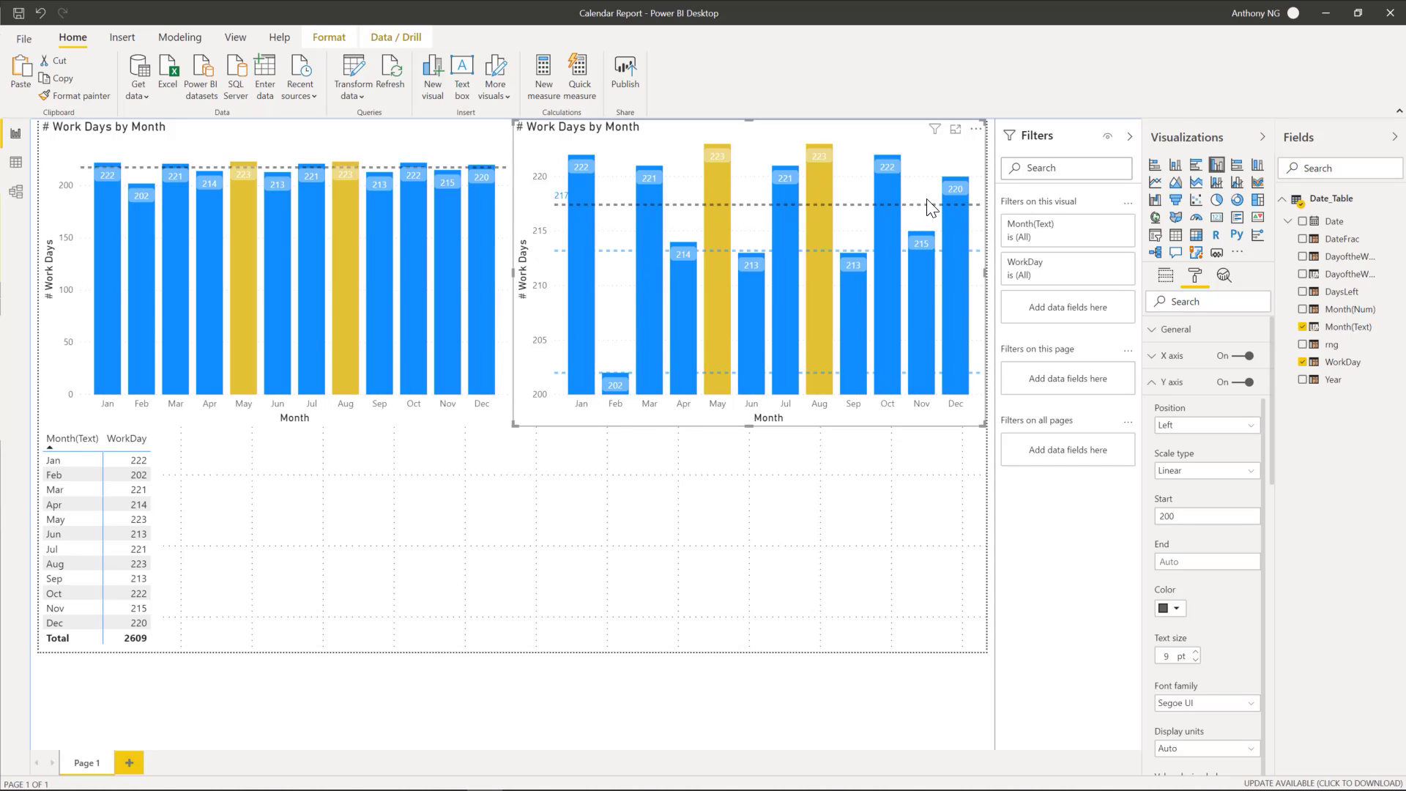
{"action": "mouse_move", "coordinate": [960, 281]}
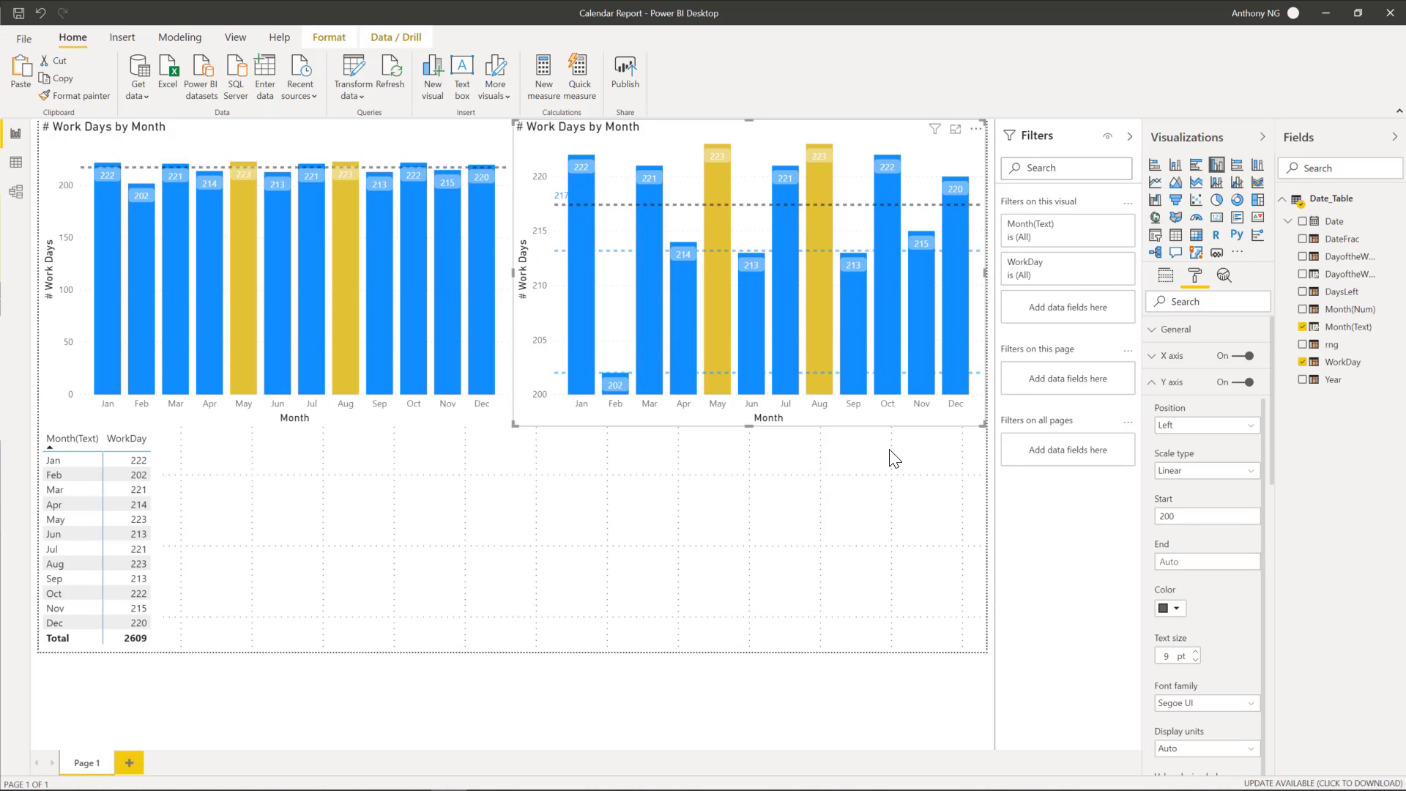
{"action": "left_click", "coordinate": [902, 578]}
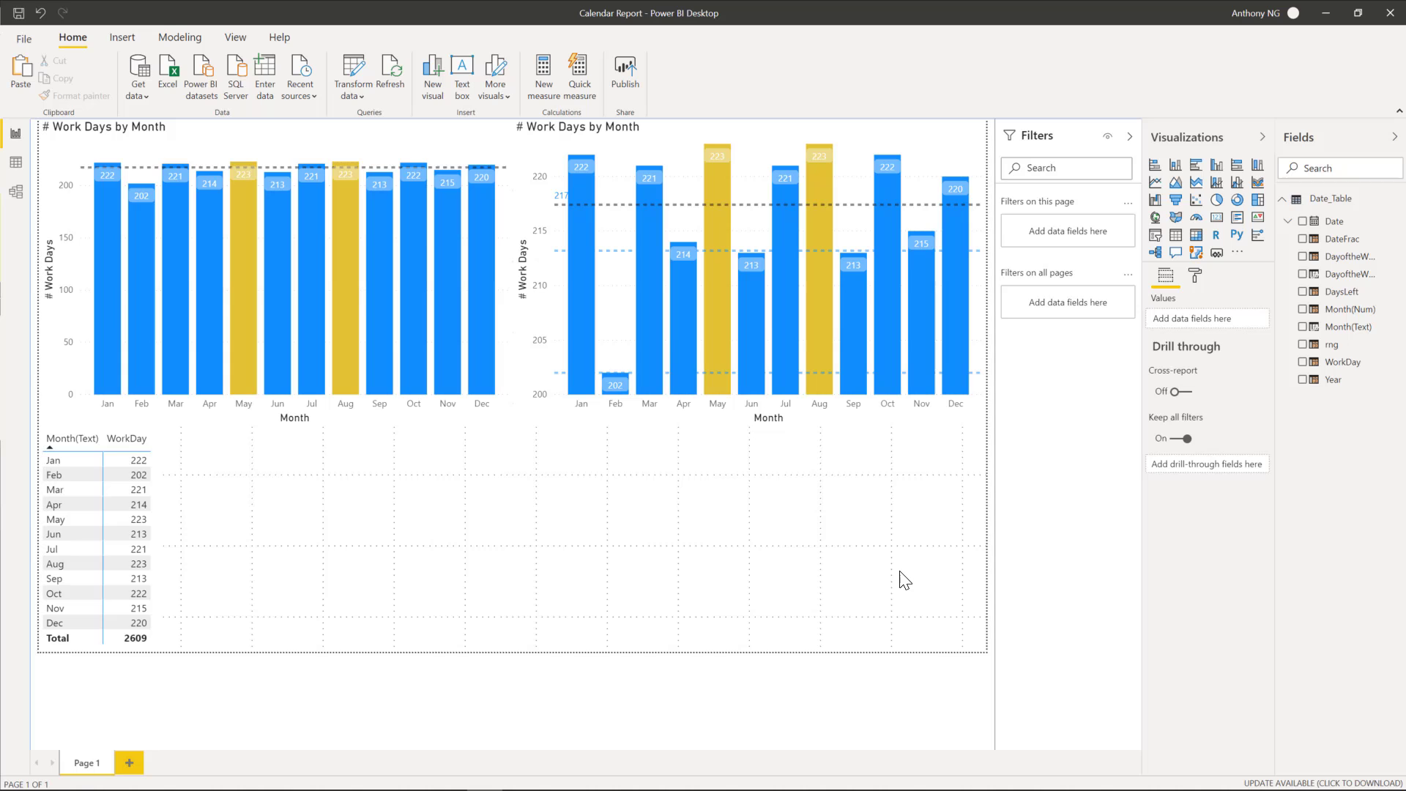
- Try filtering the original chart to Jan, Feb, Mar and May, and reset the month filter to all months
{"action": "left_click", "coordinate": [438, 147]}
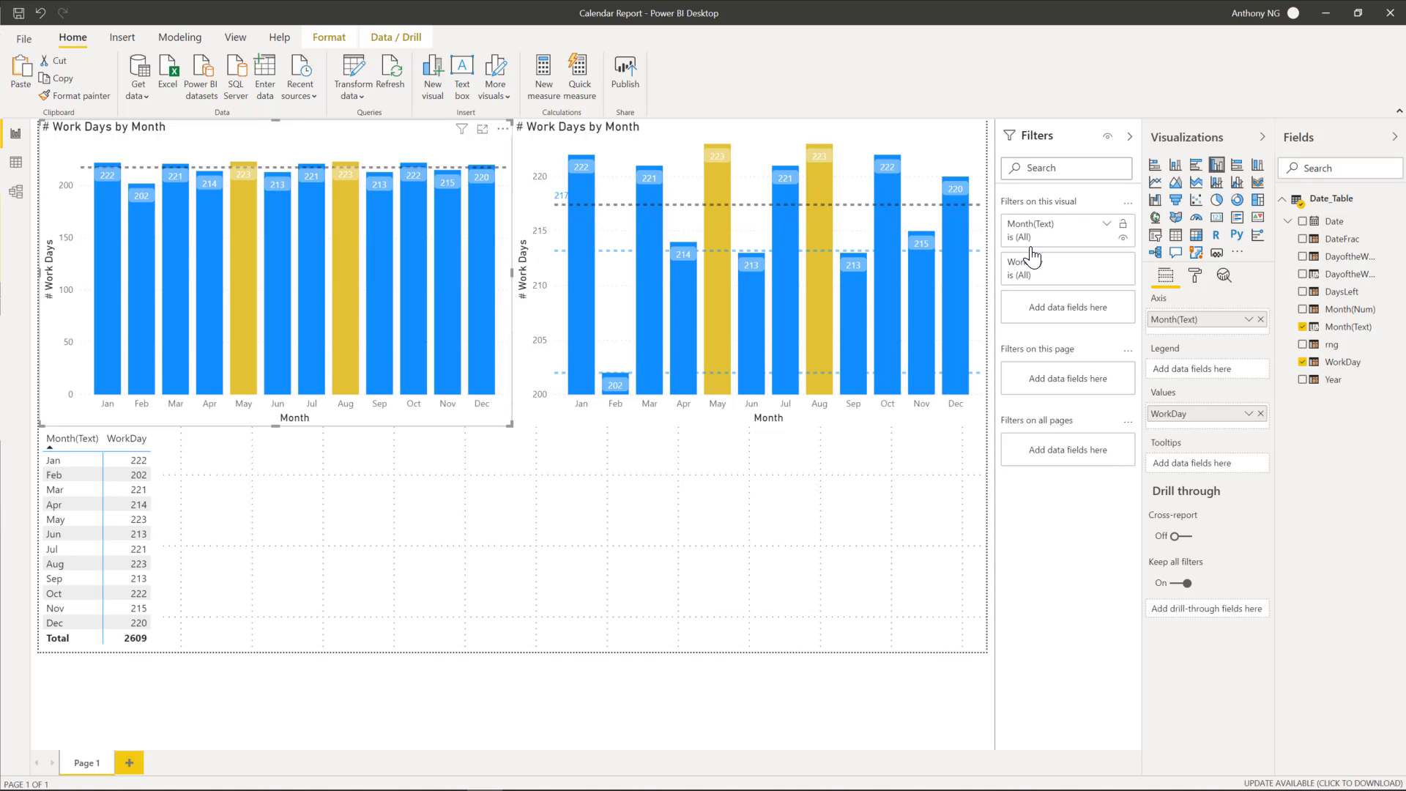
{"action": "left_click", "coordinate": [1107, 225]}
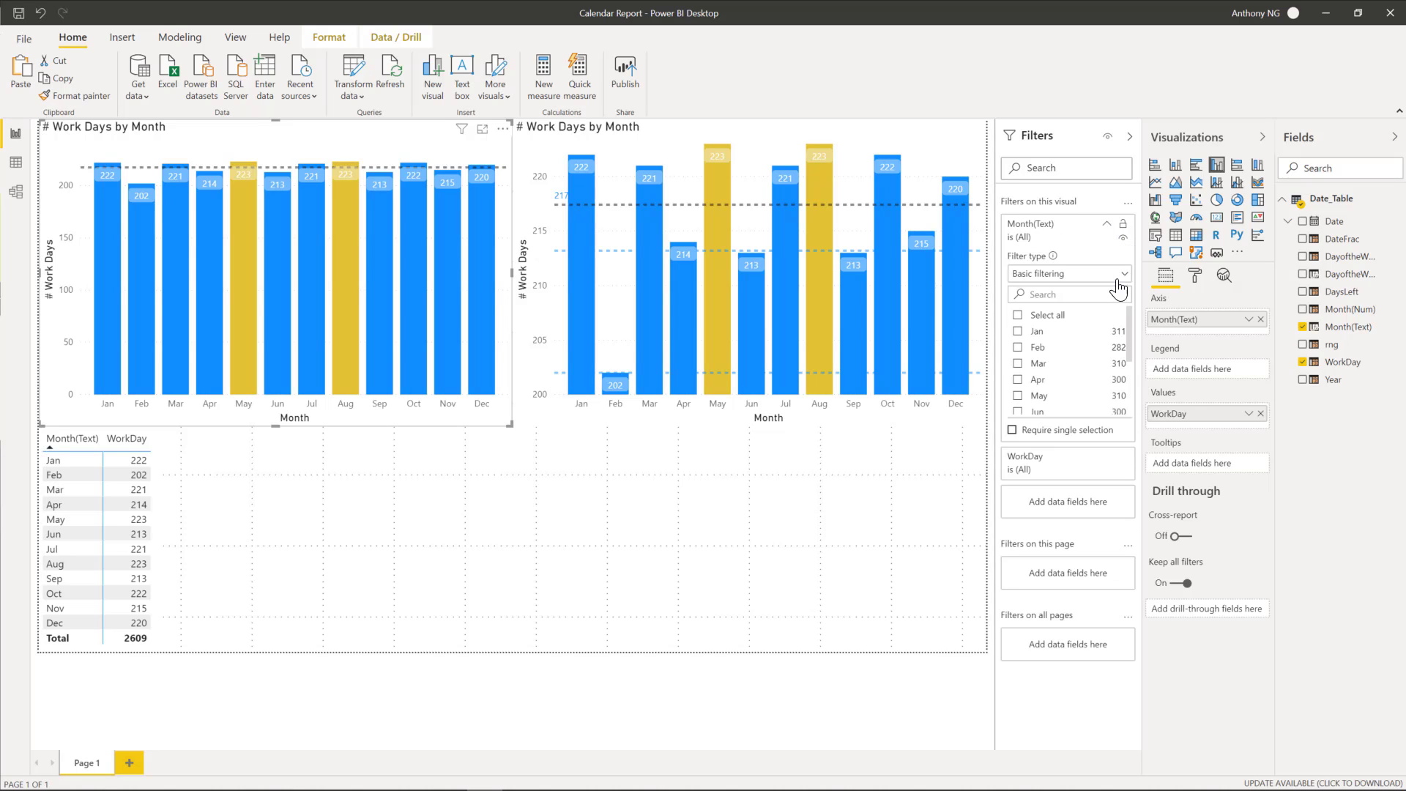
{"action": "left_click", "coordinate": [1018, 331]}
{"action": "left_click", "coordinate": [1017, 347]}
{"action": "left_click", "coordinate": [1018, 363]}
{"action": "left_click", "coordinate": [1018, 395]}
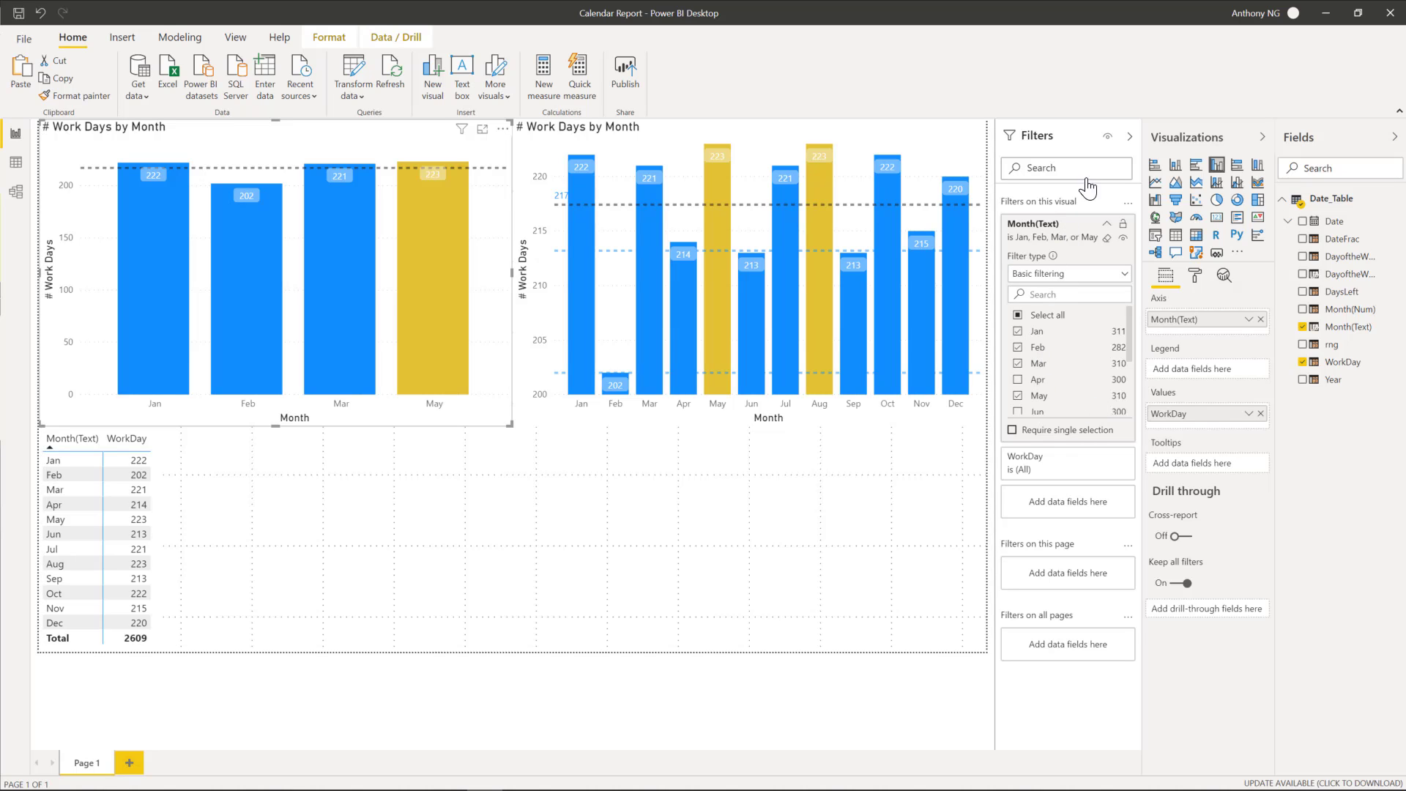
{"action": "left_click", "coordinate": [1020, 320]}
{"action": "left_click", "coordinate": [1106, 223]}
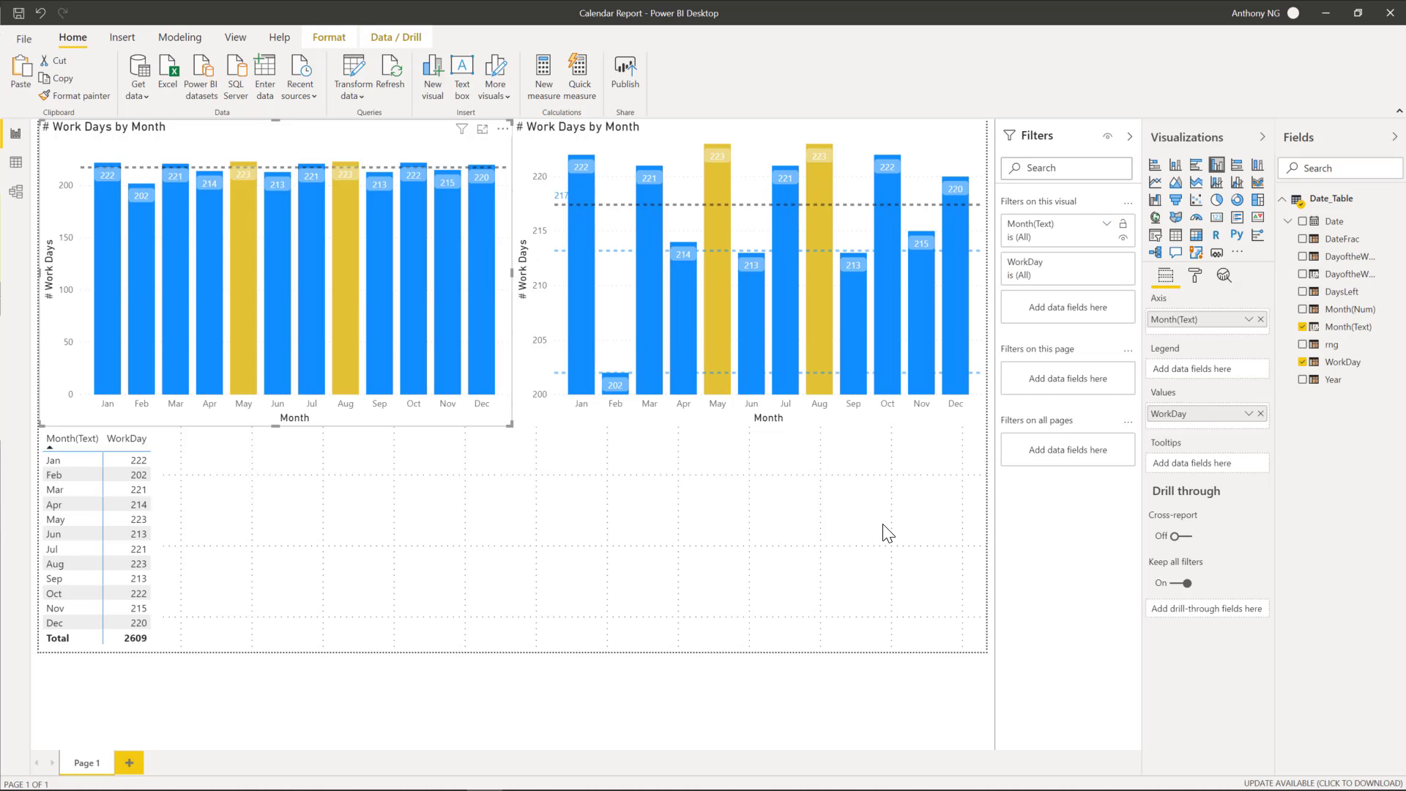